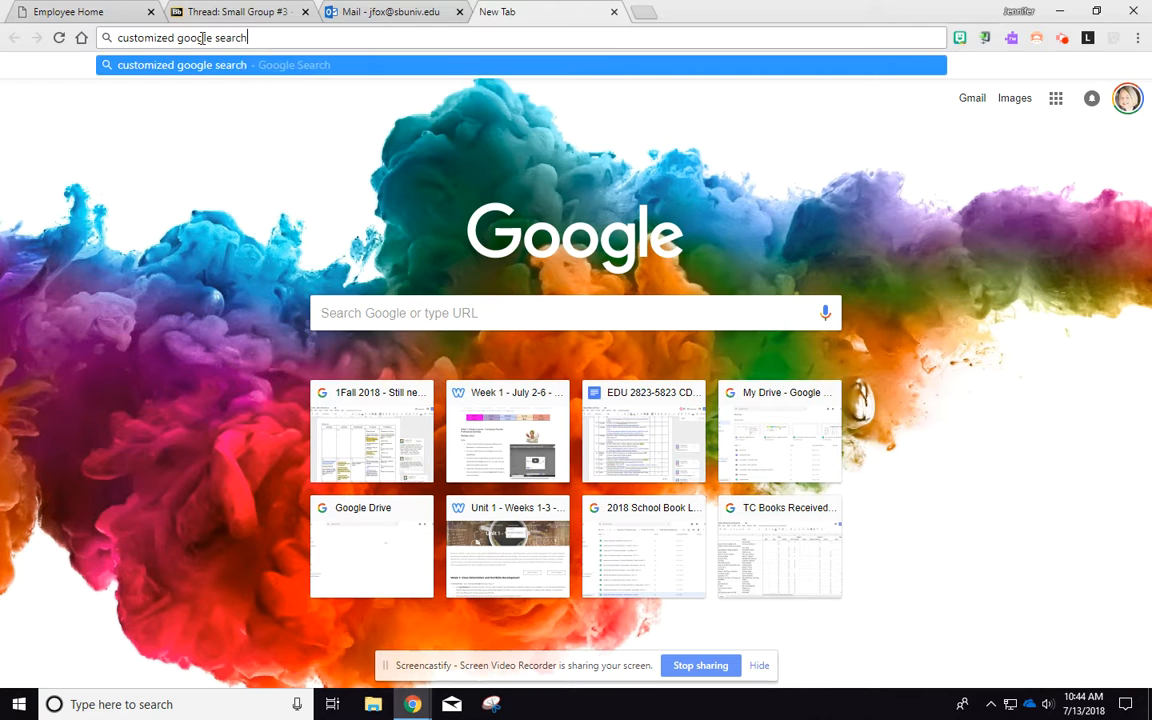
- Find Google Custom Search Engine by searching for "customized google search" and start adding a new search engine
{"action": "key", "text": "Return"}
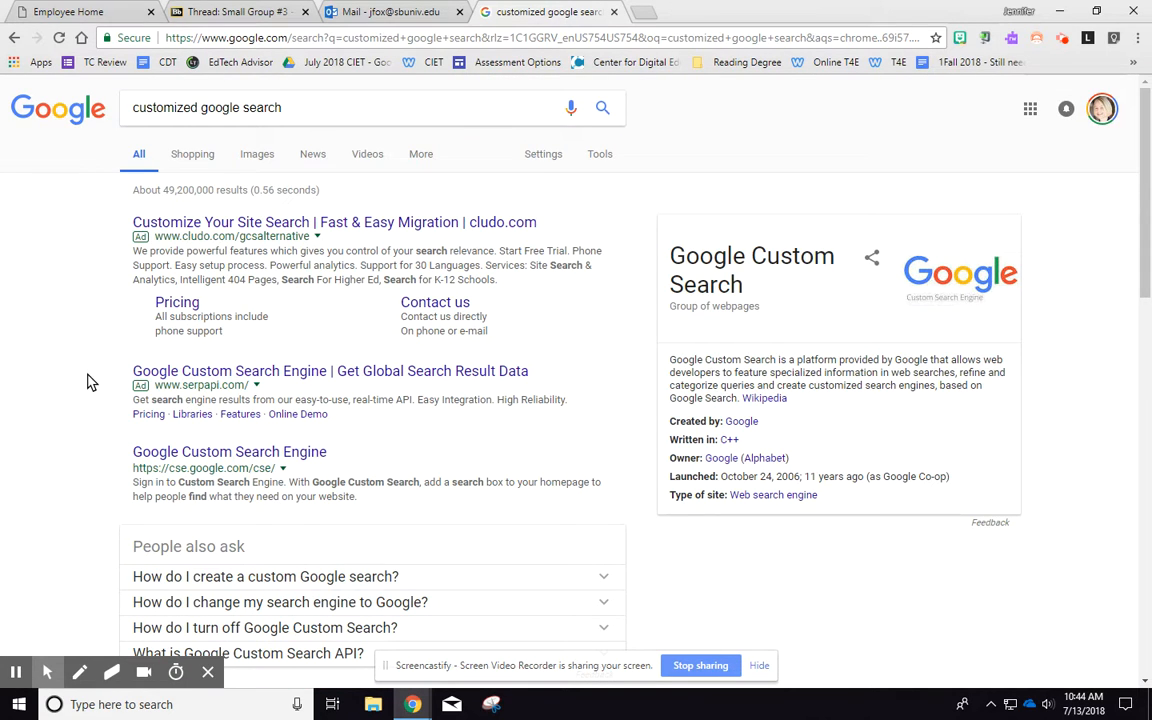
{"action": "scroll", "coordinate": [77, 339], "scroll_direction": "down", "scroll_amount": 2}
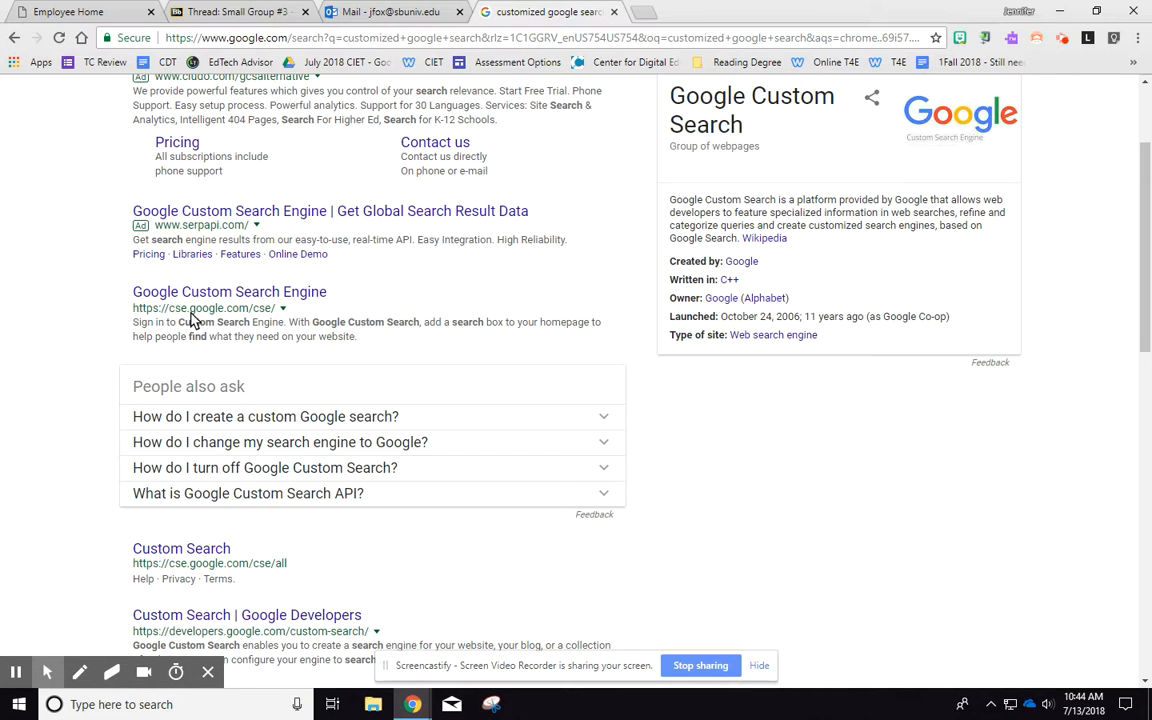
{"action": "left_click", "coordinate": [212, 293]}
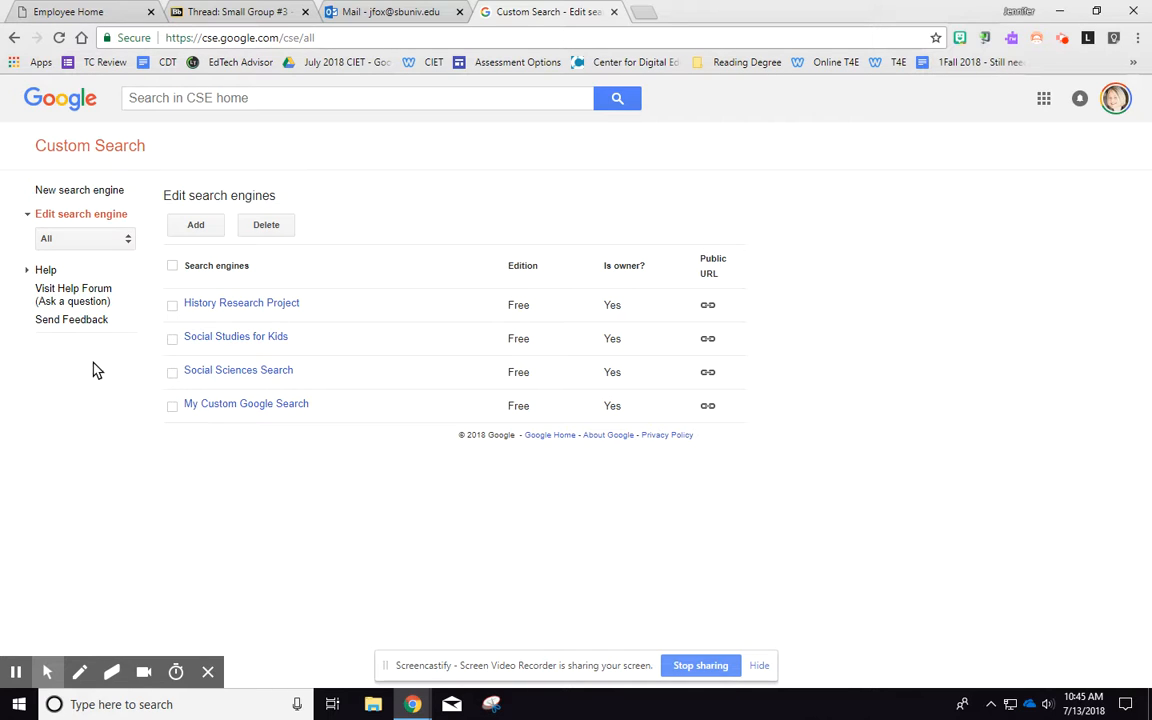
{"action": "left_click", "coordinate": [196, 226]}
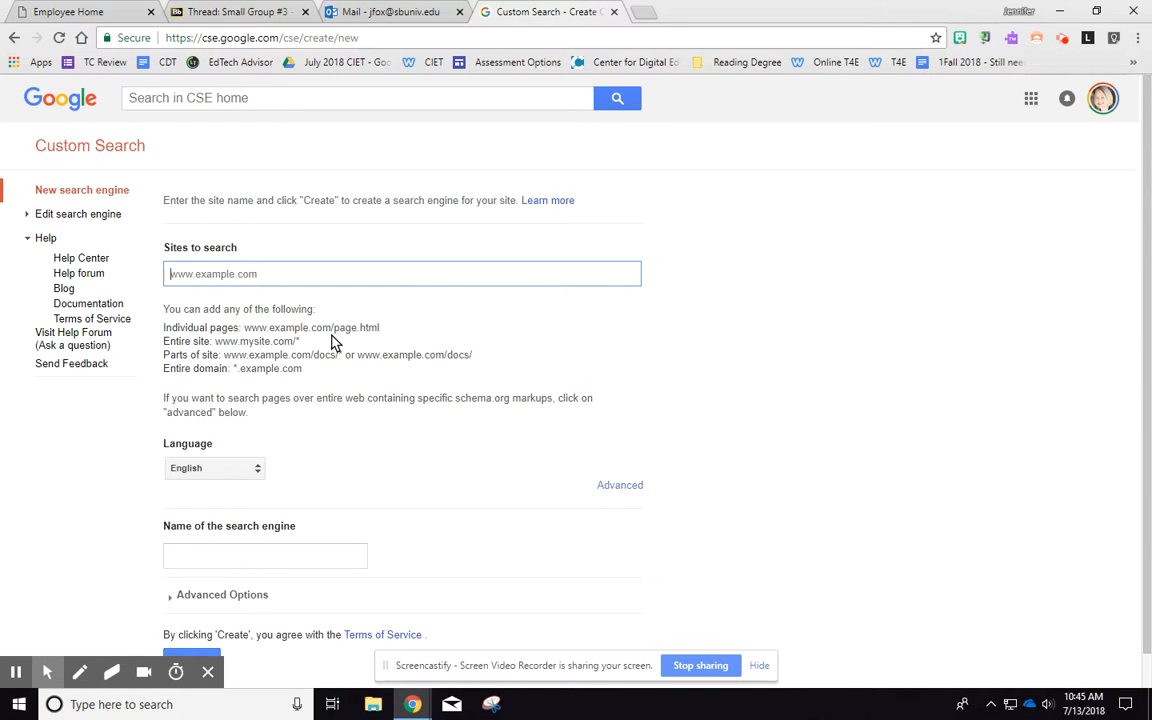
- Search for "national geographic" in a new browser tab and open the National Geographic website
{"action": "left_click", "coordinate": [643, 13]}
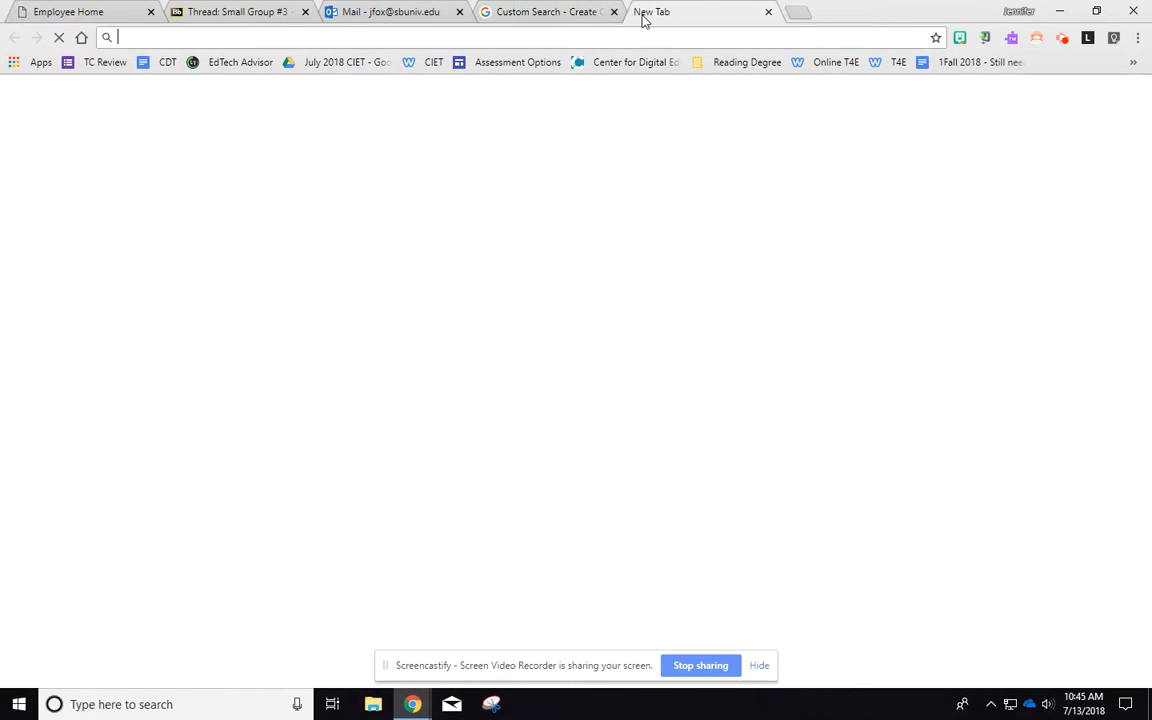
{"action": "type", "text": "national "}
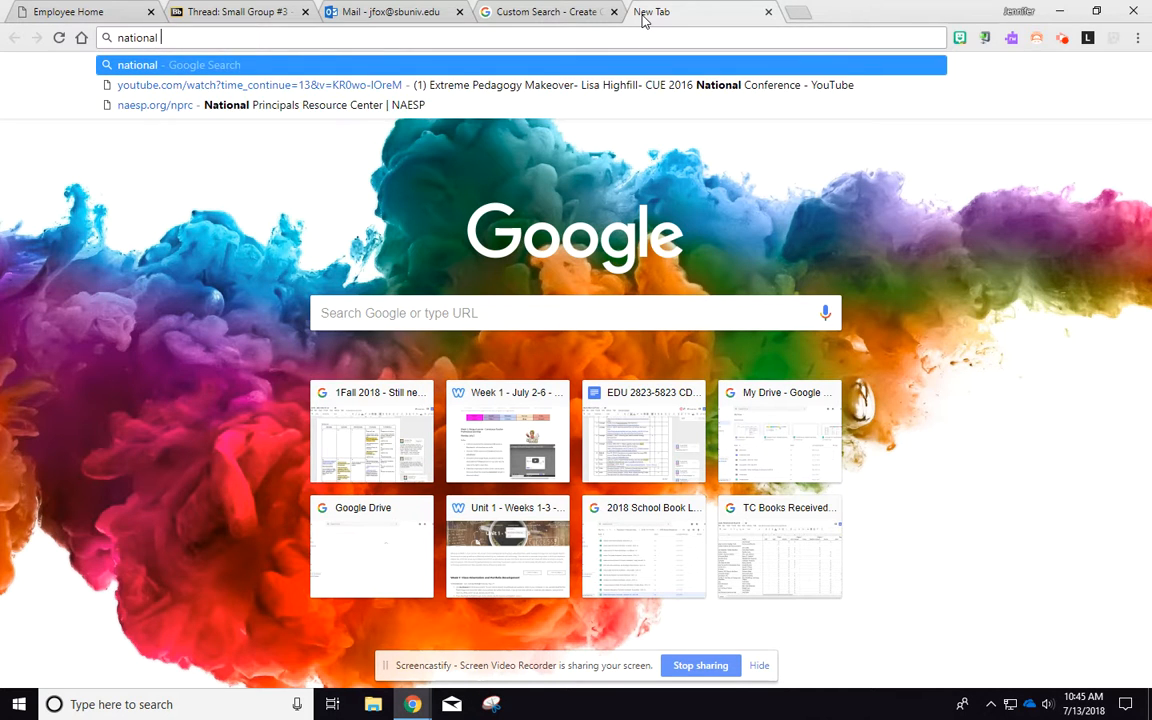
{"action": "type", "text": "geographic"}
{"action": "key", "text": "Return"}
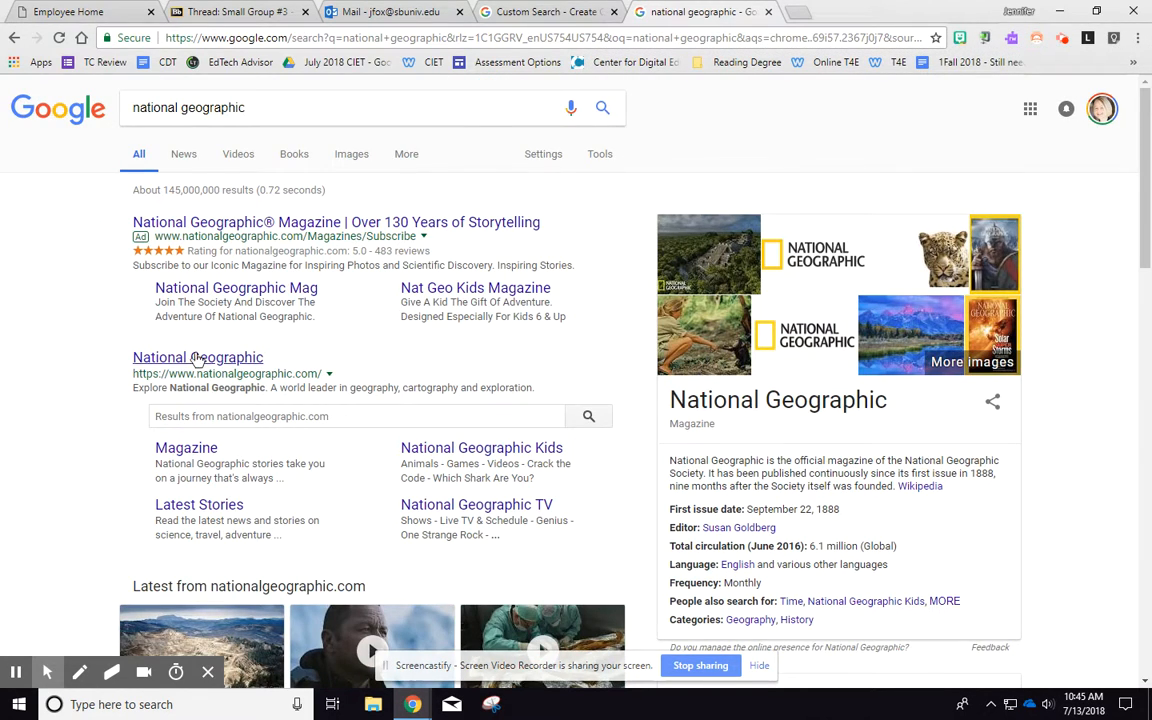
{"action": "left_click", "coordinate": [198, 358]}
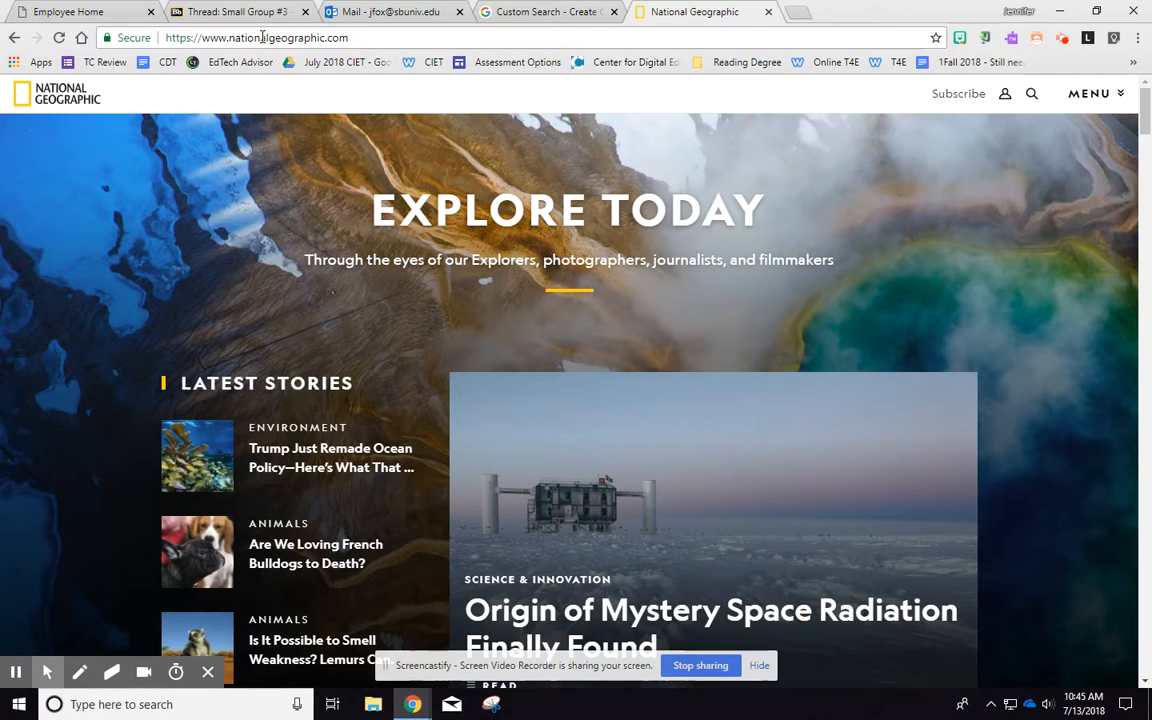
- Copy the National Geographic web address into the new search engine's sites to search as the first site
{"action": "left_click", "coordinate": [262, 37]}
{"action": "key", "text": "ctrl+c"}
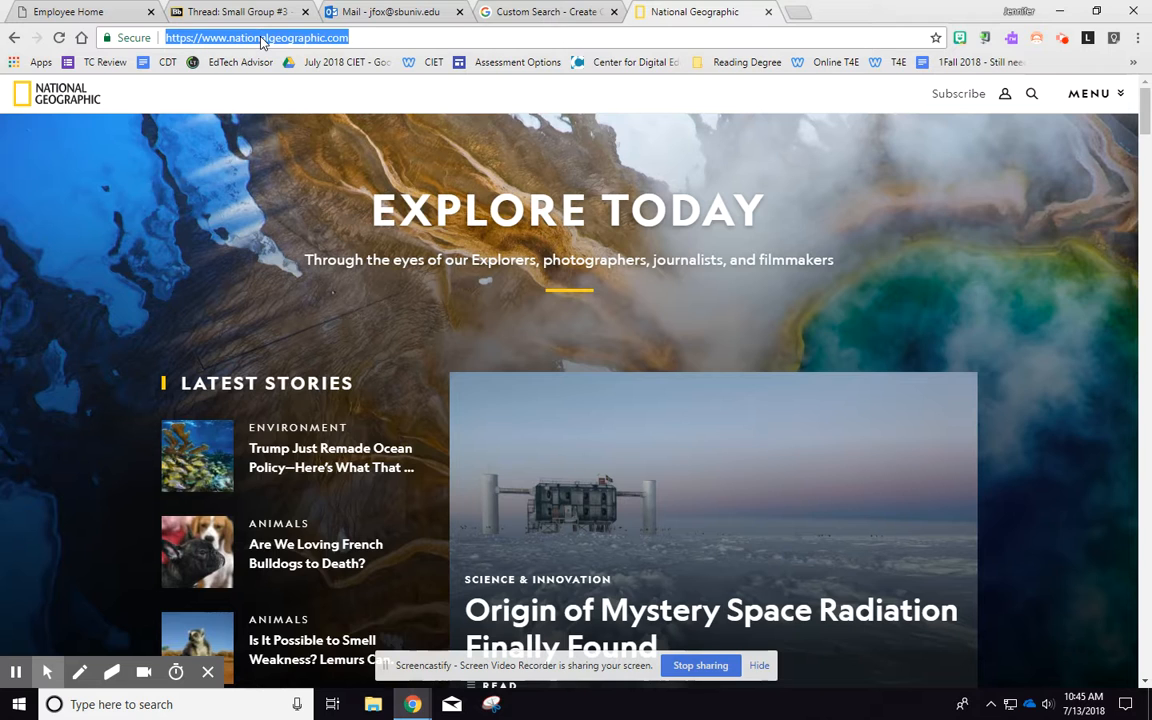
{"action": "left_click", "coordinate": [540, 12]}
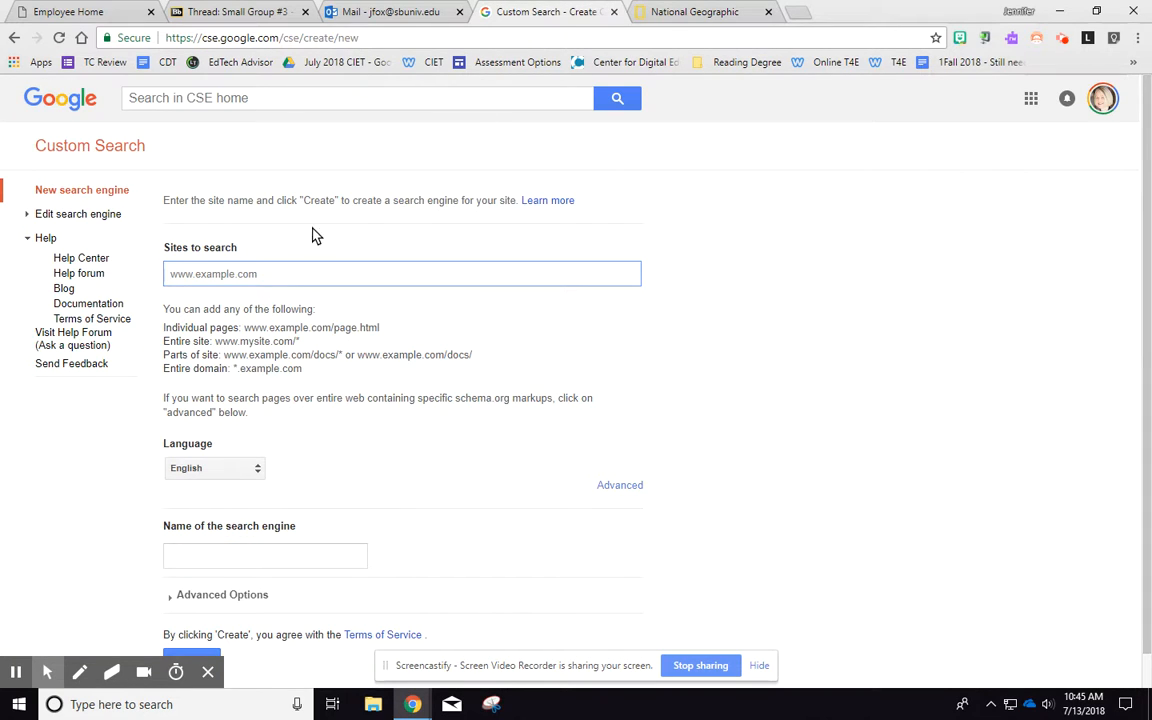
{"action": "left_click", "coordinate": [273, 276]}
{"action": "key", "text": "ctrl+v"}
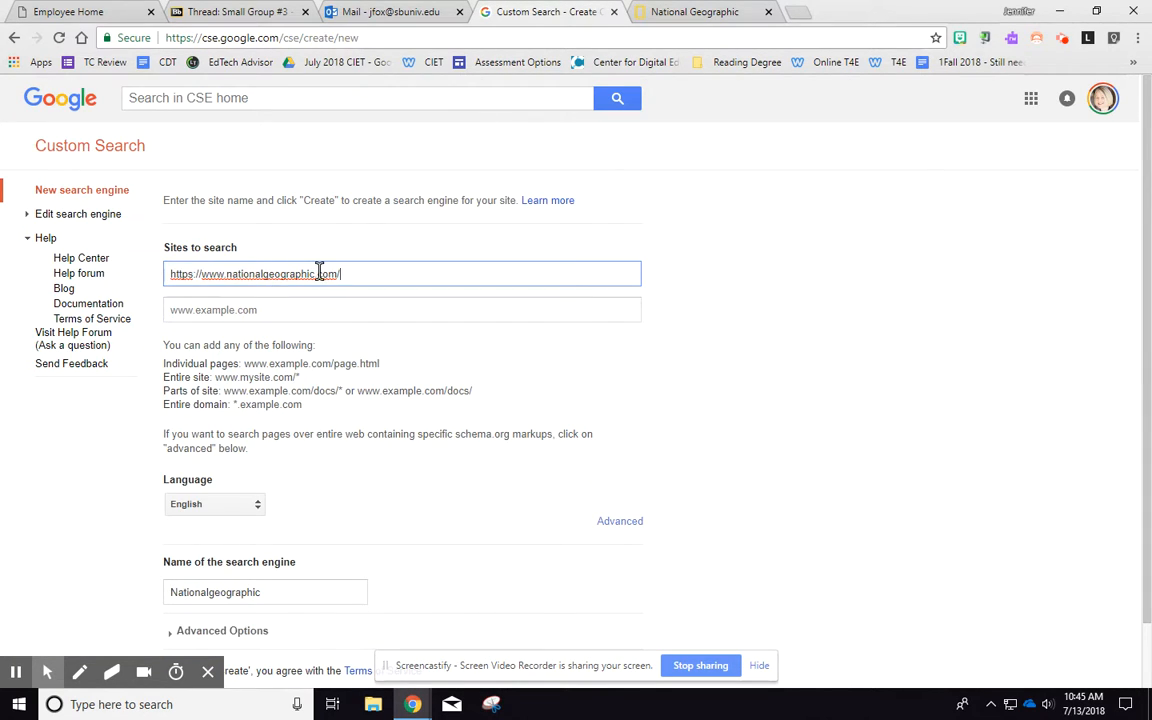
- Search for "the history channel" in the National Geographic tab and open the History website
{"action": "left_click", "coordinate": [260, 310]}
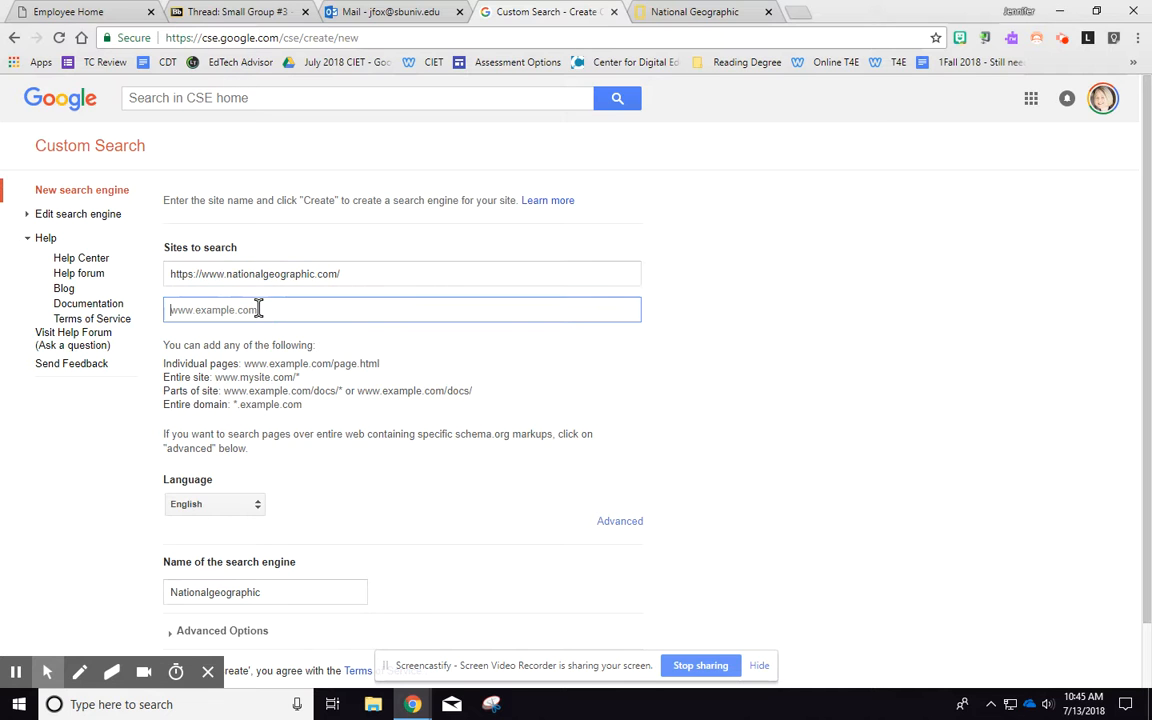
{"action": "left_click", "coordinate": [717, 24]}
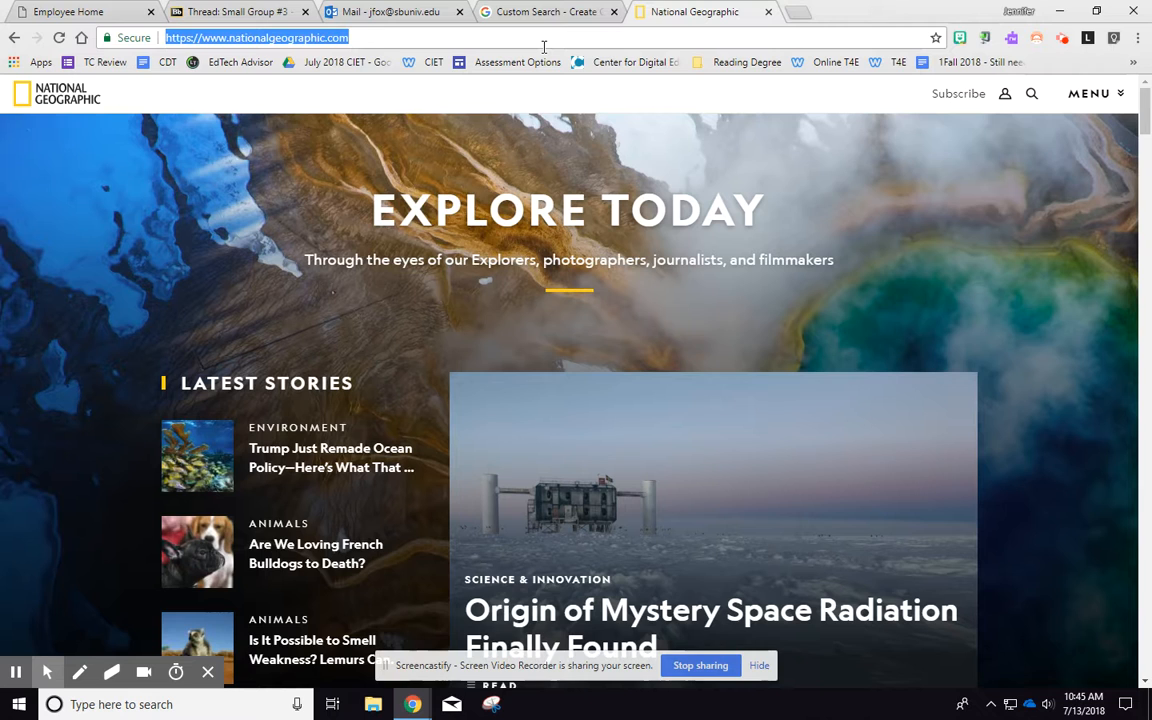
{"action": "type", "text": "the history"}
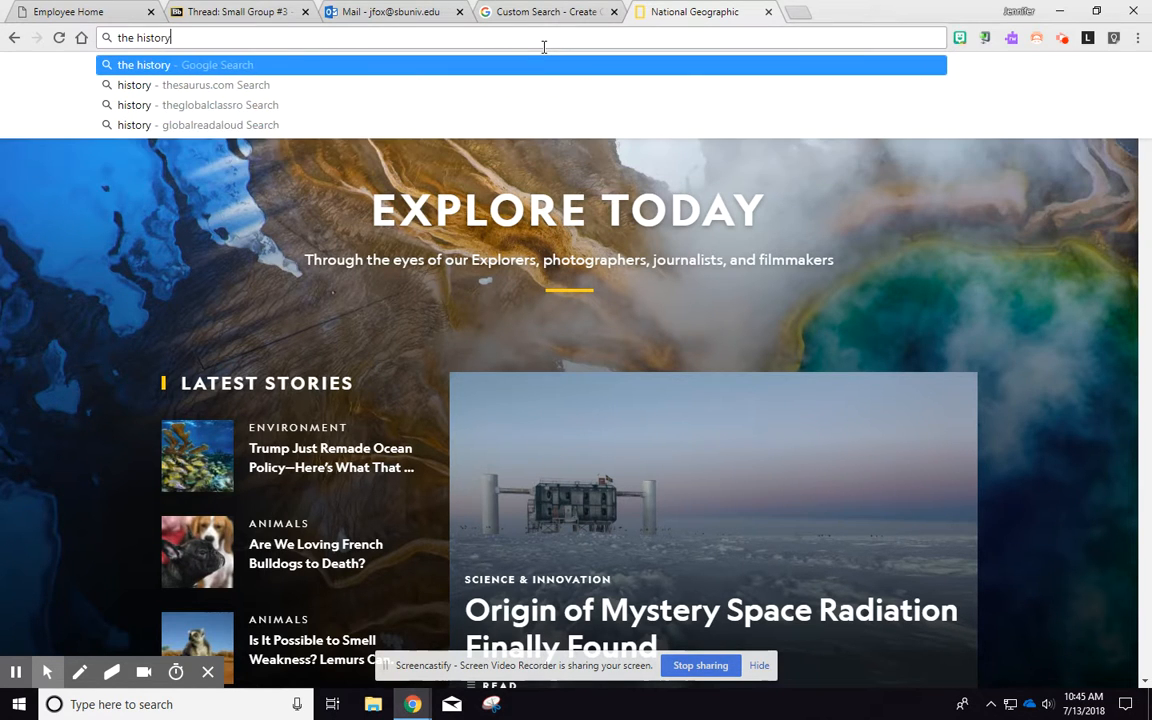
{"action": "type", "text": " channel"}
{"action": "key", "text": "Return"}
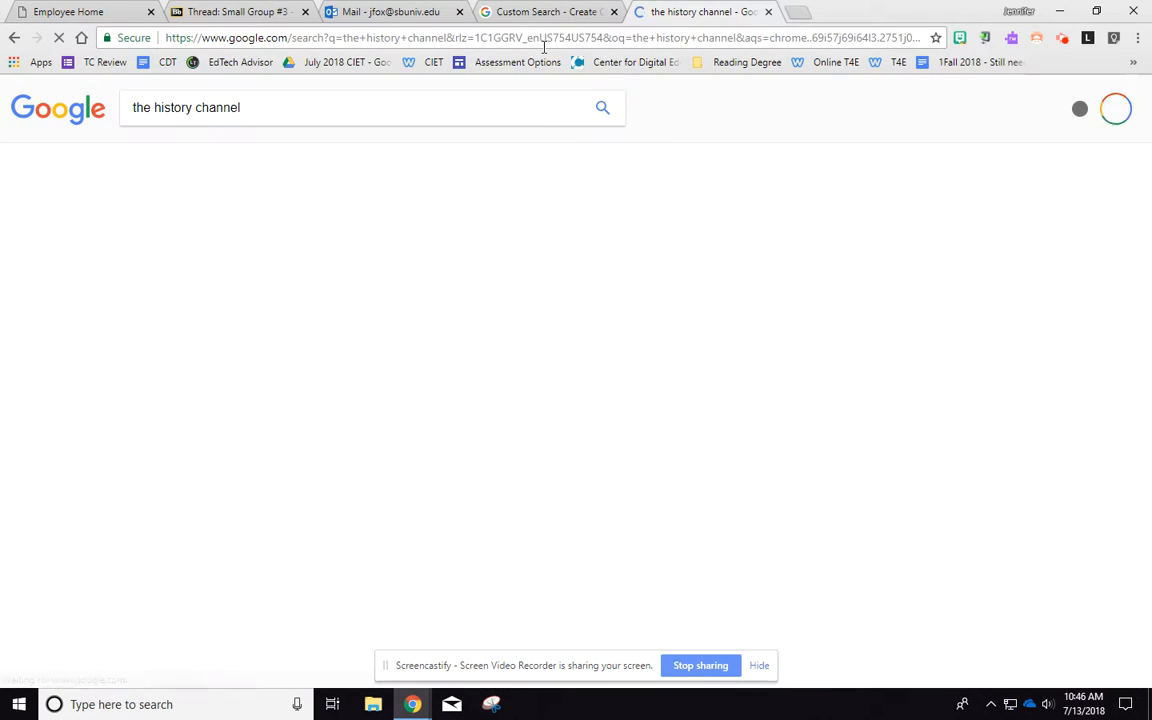
{"action": "left_click", "coordinate": [157, 229]}
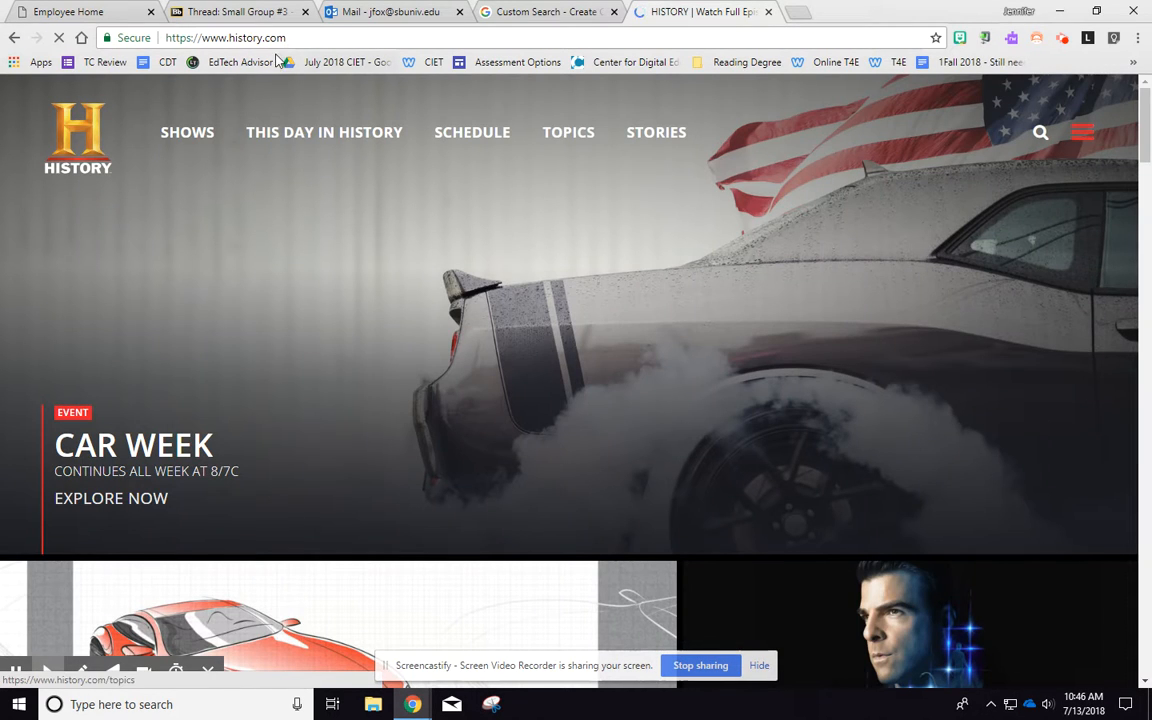
- Copy the history.com address into the sites to search as the second site
{"action": "left_click", "coordinate": [258, 38]}
{"action": "key", "text": "ctrl+c"}
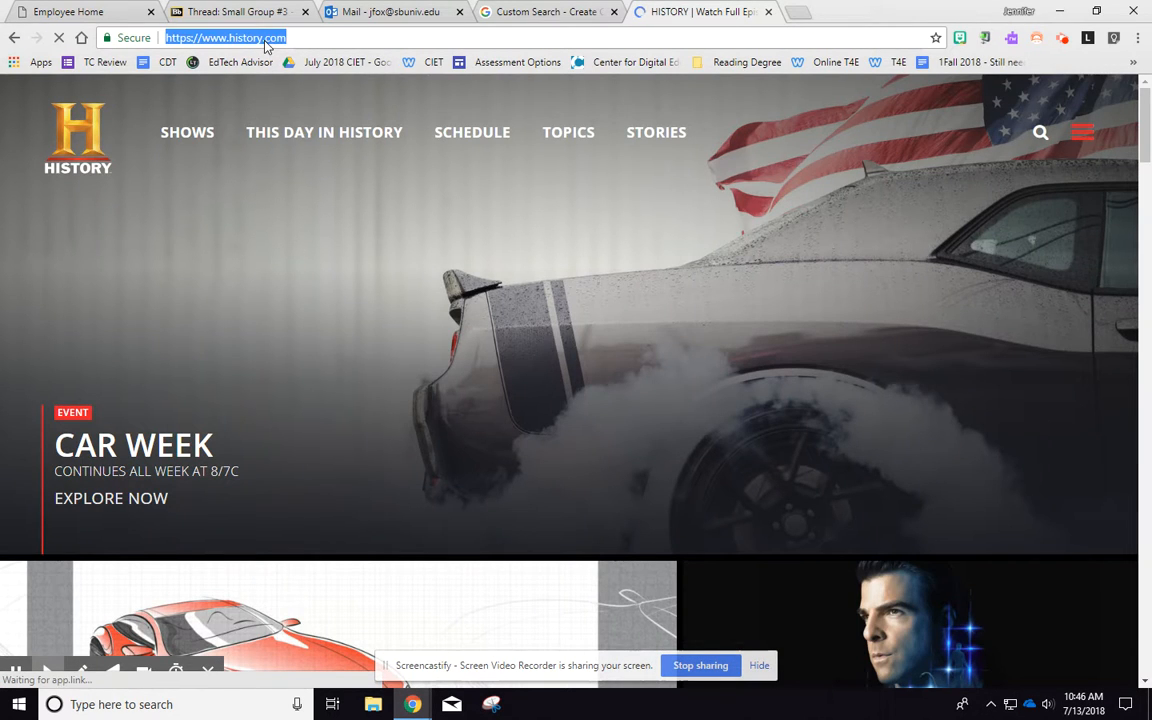
{"action": "left_click", "coordinate": [527, 12]}
{"action": "left_click", "coordinate": [206, 305]}
{"action": "key", "text": "ctrl+v"}
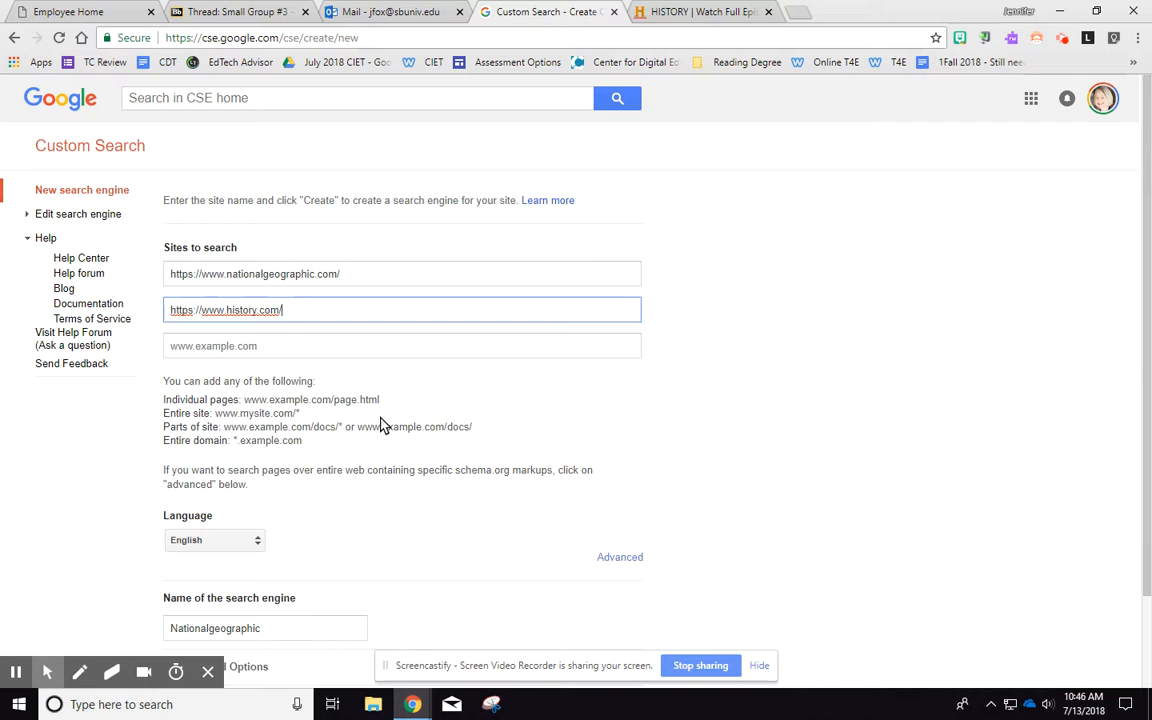
- Name the search engine "Persuasive Essay Search Engine"
{"action": "scroll", "coordinate": [230, 420], "scroll_direction": "down", "scroll_amount": 1}
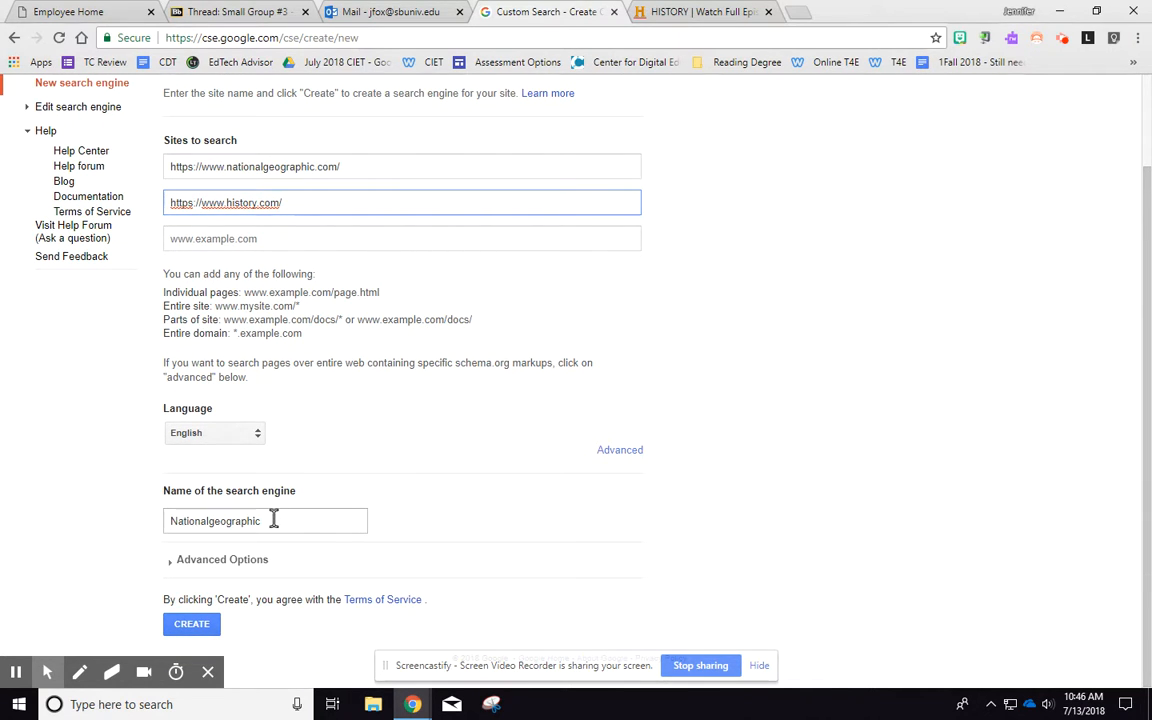
{"action": "left_click_drag", "start_coordinate": [270, 520], "coordinate": [165, 528]}
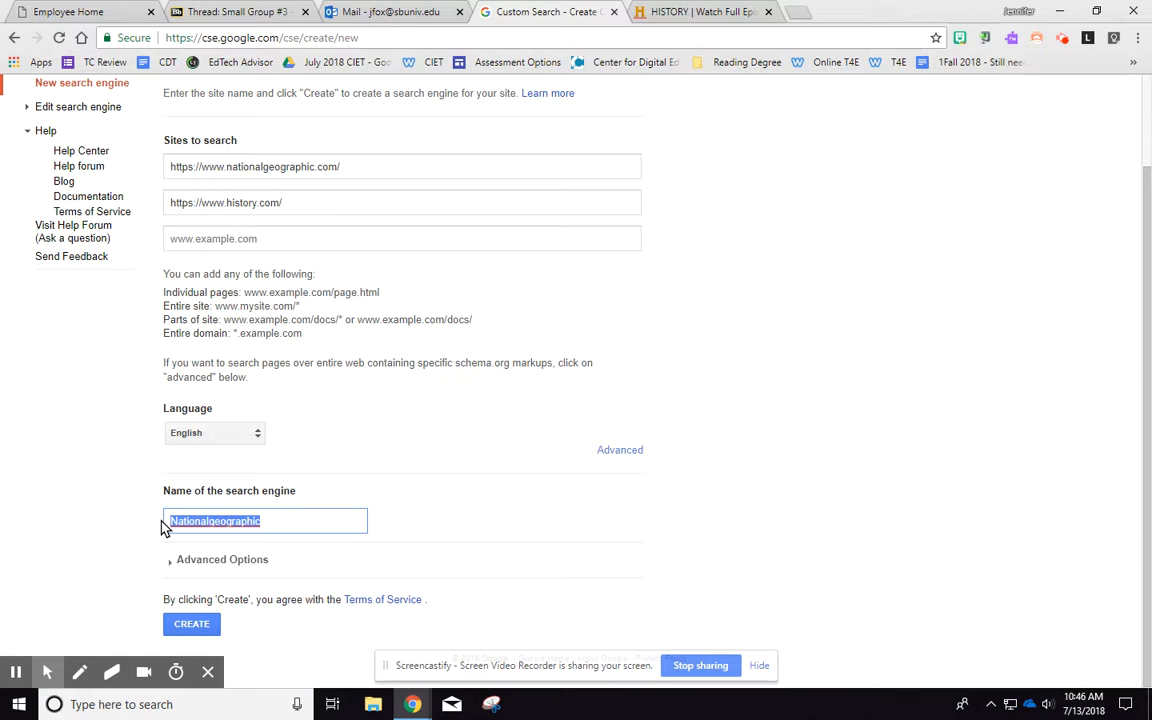
{"action": "type", "text": "Persuasive"}
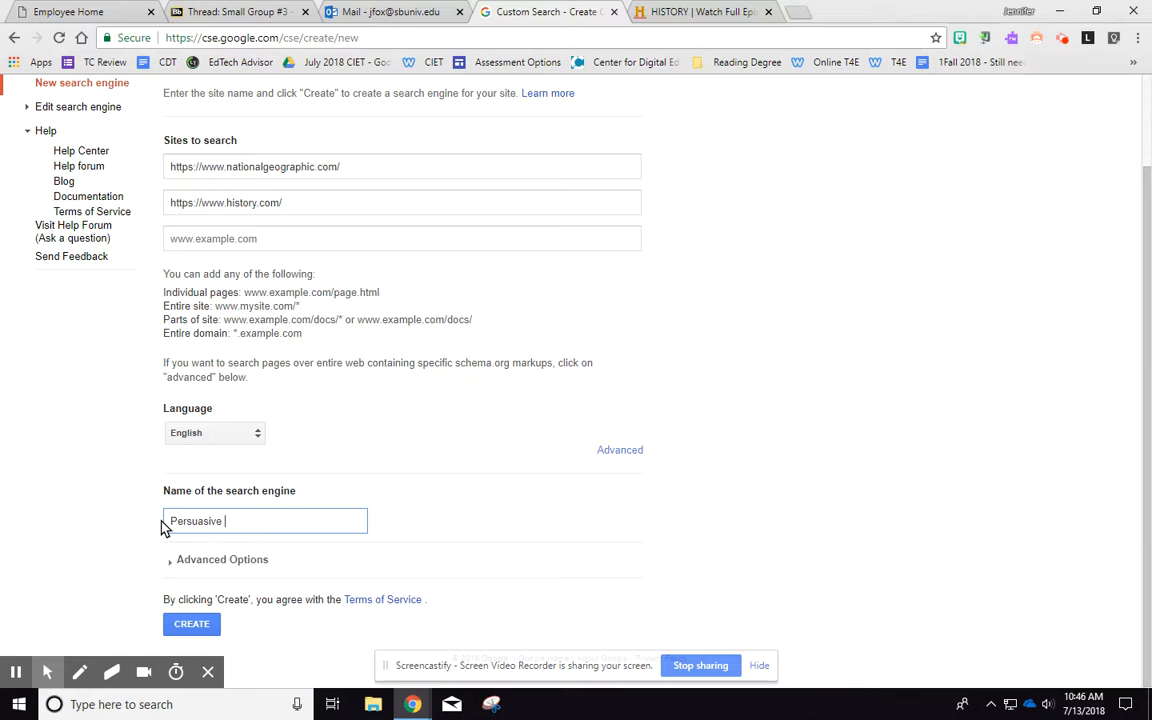
{"action": "type", "text": " Essay Search Engine"}
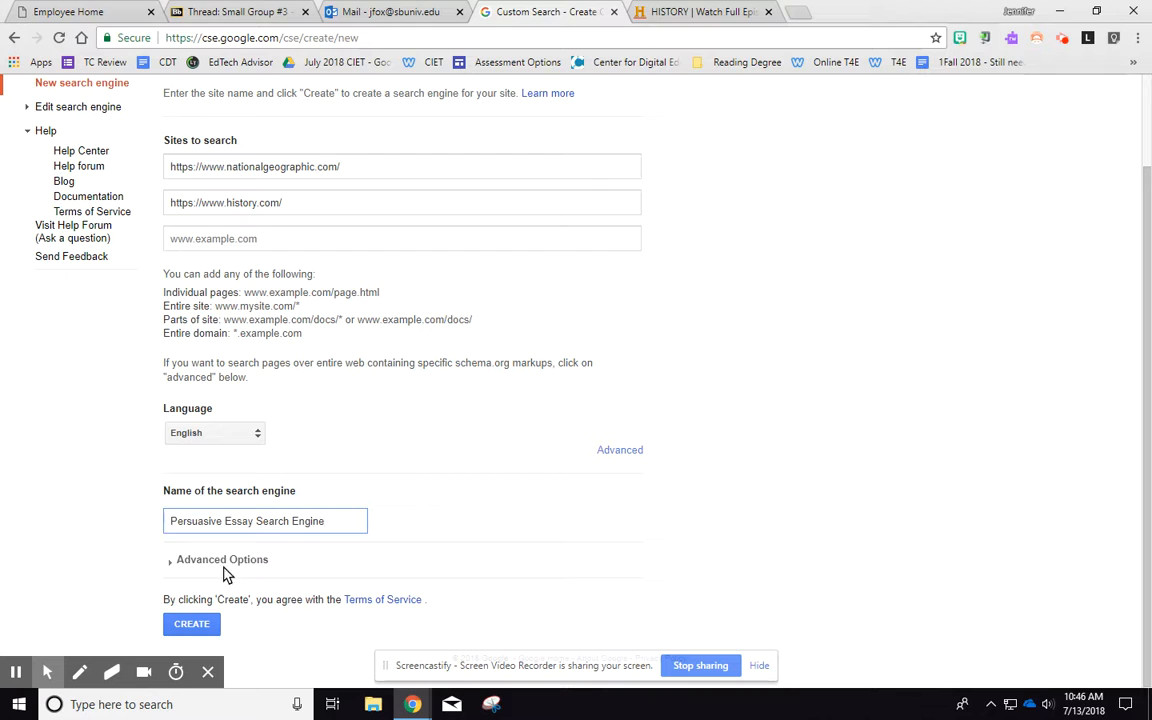
- Expand the advanced options for restricting pages by Schema.org types and create the search engine
{"action": "left_click", "coordinate": [238, 566]}
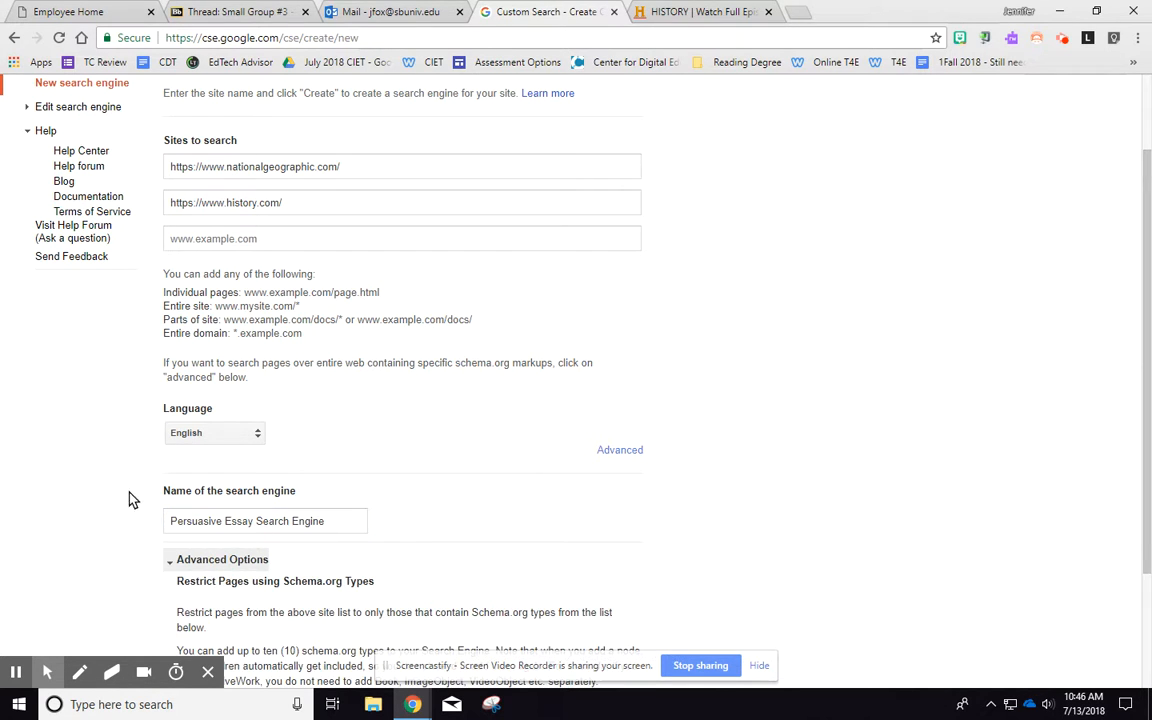
{"action": "scroll", "coordinate": [108, 458], "scroll_direction": "down", "scroll_amount": 2}
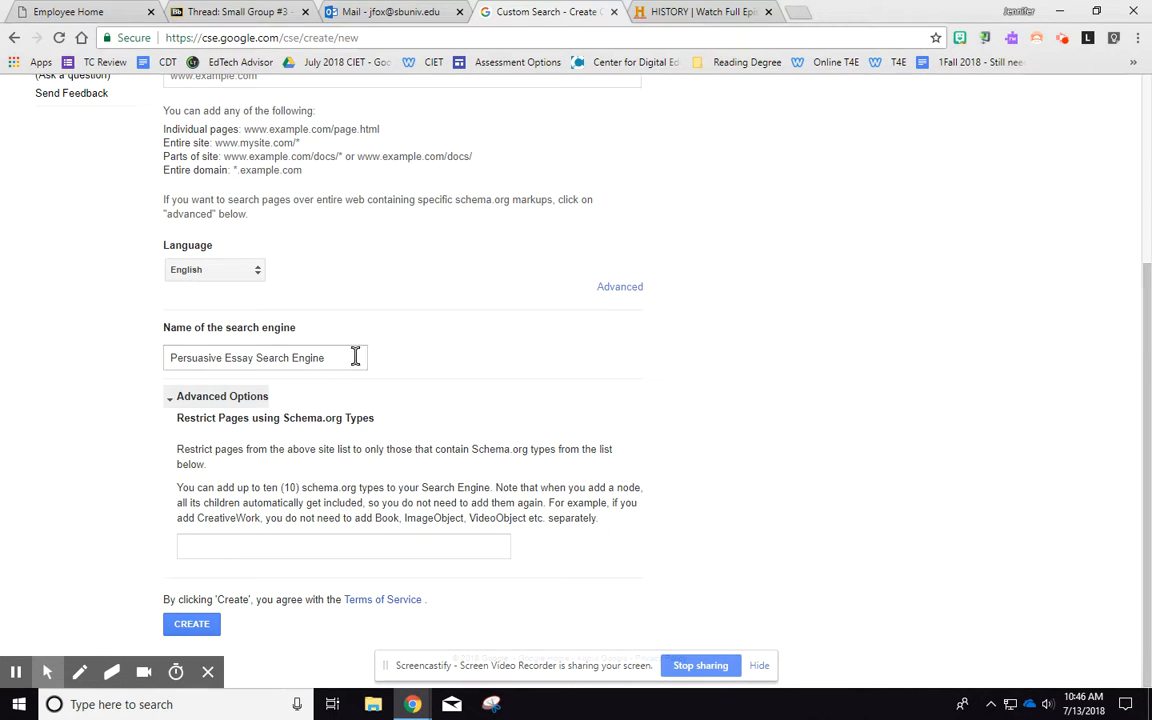
{"action": "left_click", "coordinate": [209, 627]}
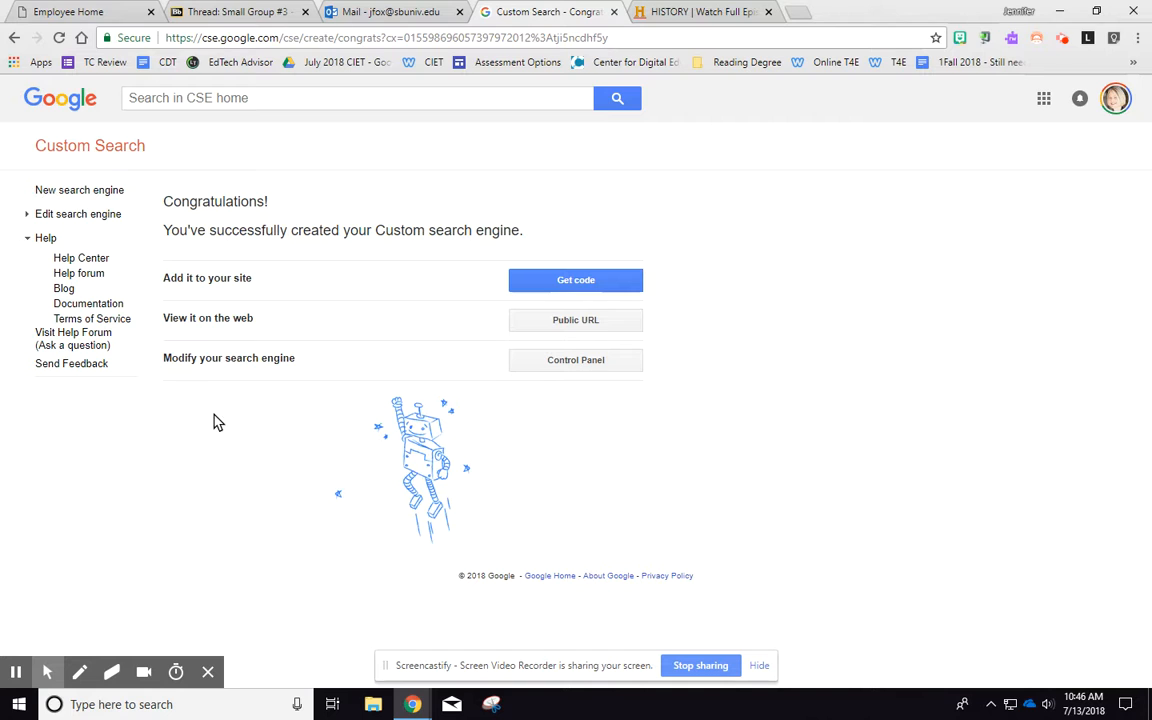
- Examine the search engine's embed code and its HTML example, and return to the creation confirmation page
{"action": "left_click", "coordinate": [574, 284]}
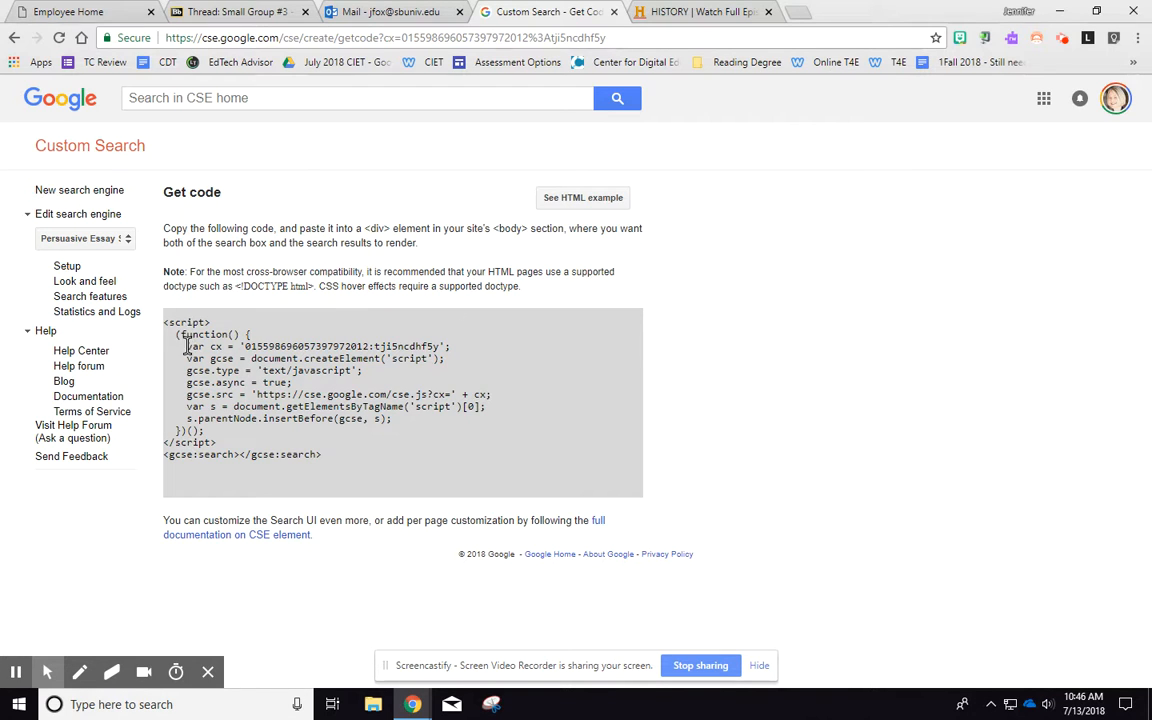
{"action": "left_click", "coordinate": [586, 203]}
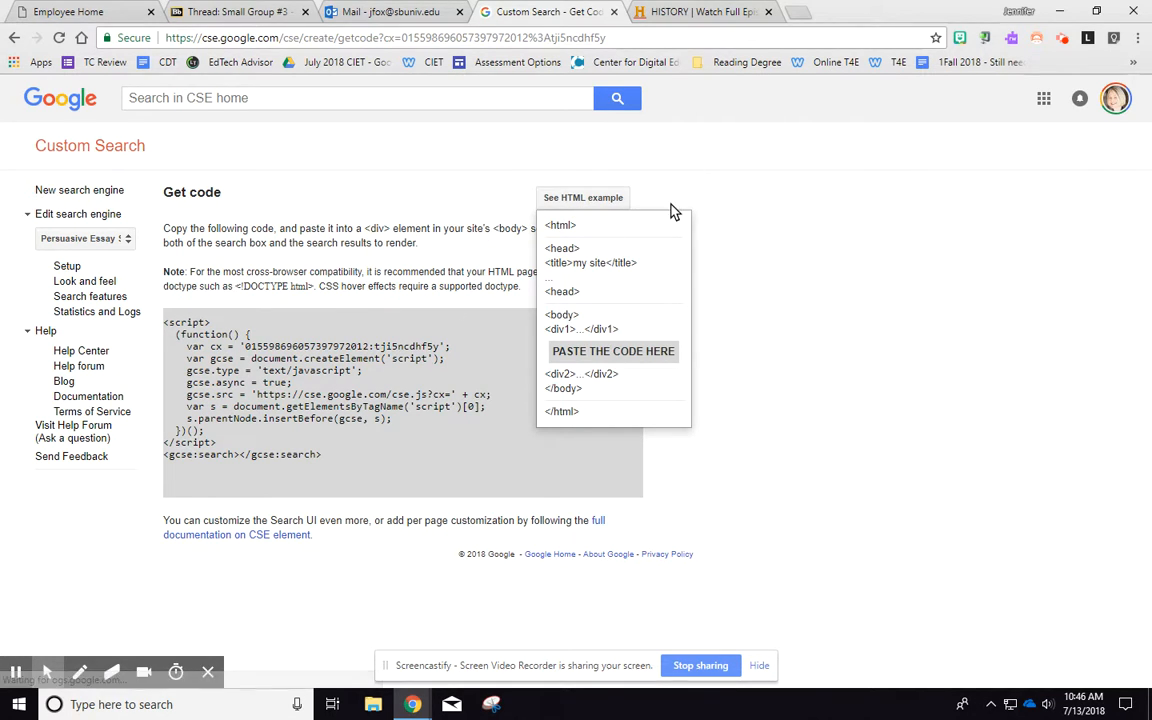
{"action": "left_click", "coordinate": [672, 188]}
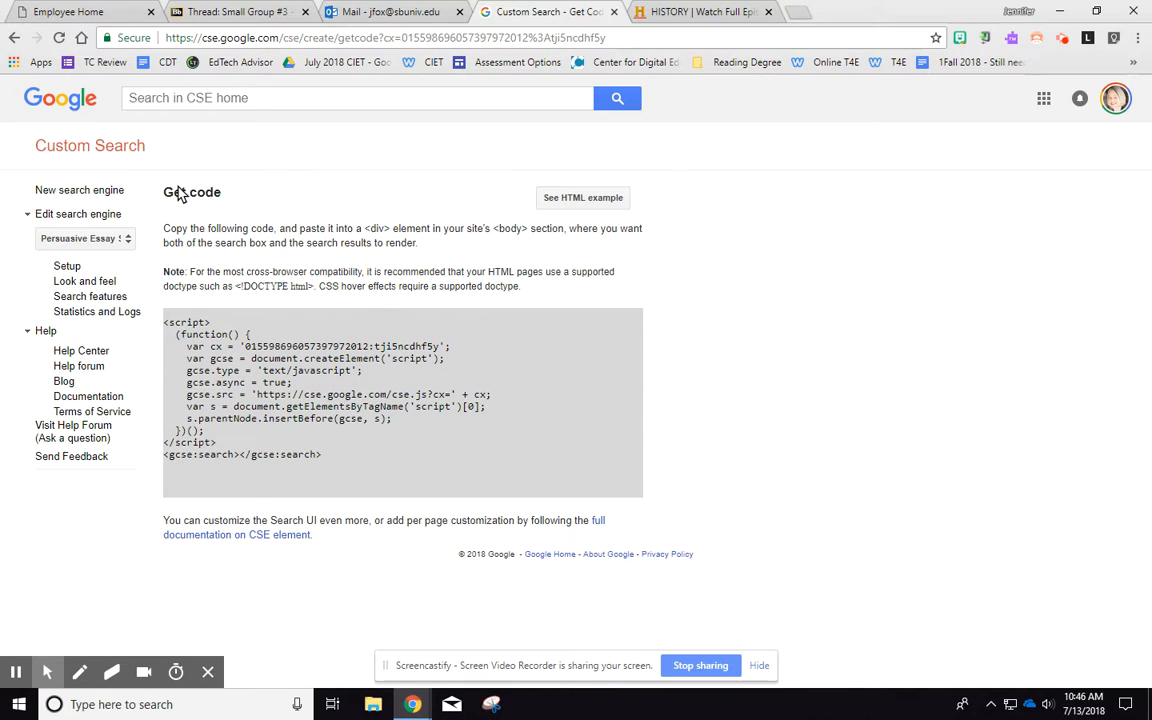
{"action": "left_click", "coordinate": [14, 38]}
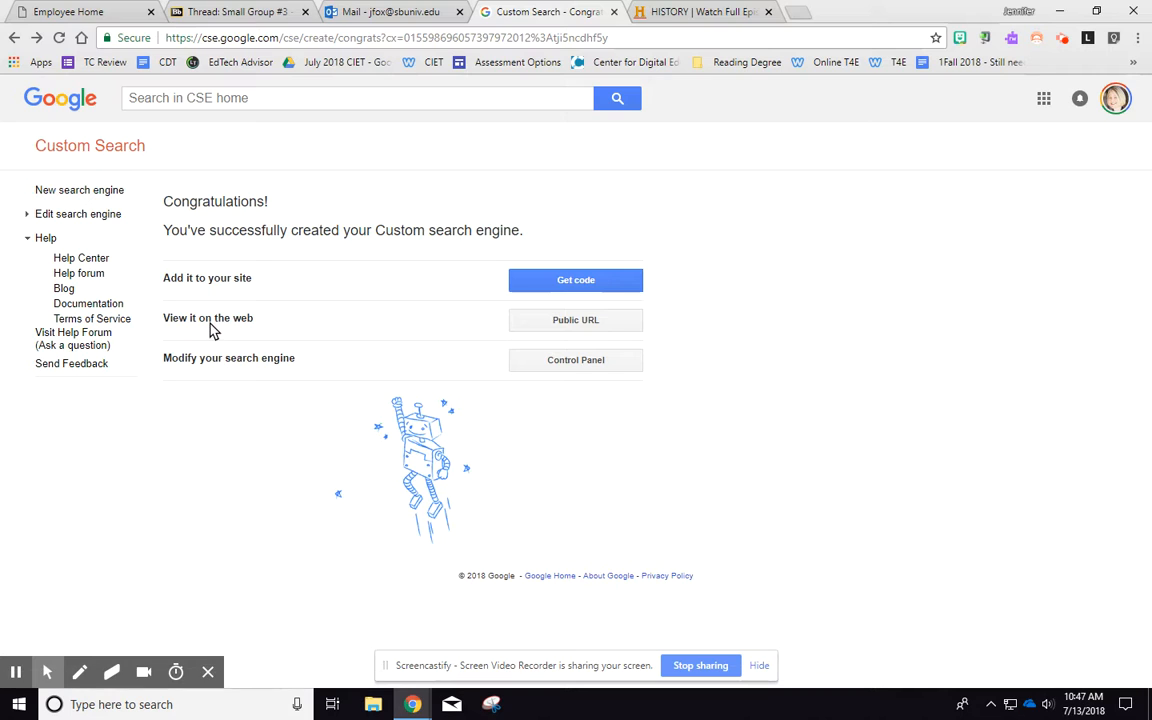
- Open the new search engine's public page and test it by searching for "Africa" and looking through the results
{"action": "left_click", "coordinate": [576, 321]}
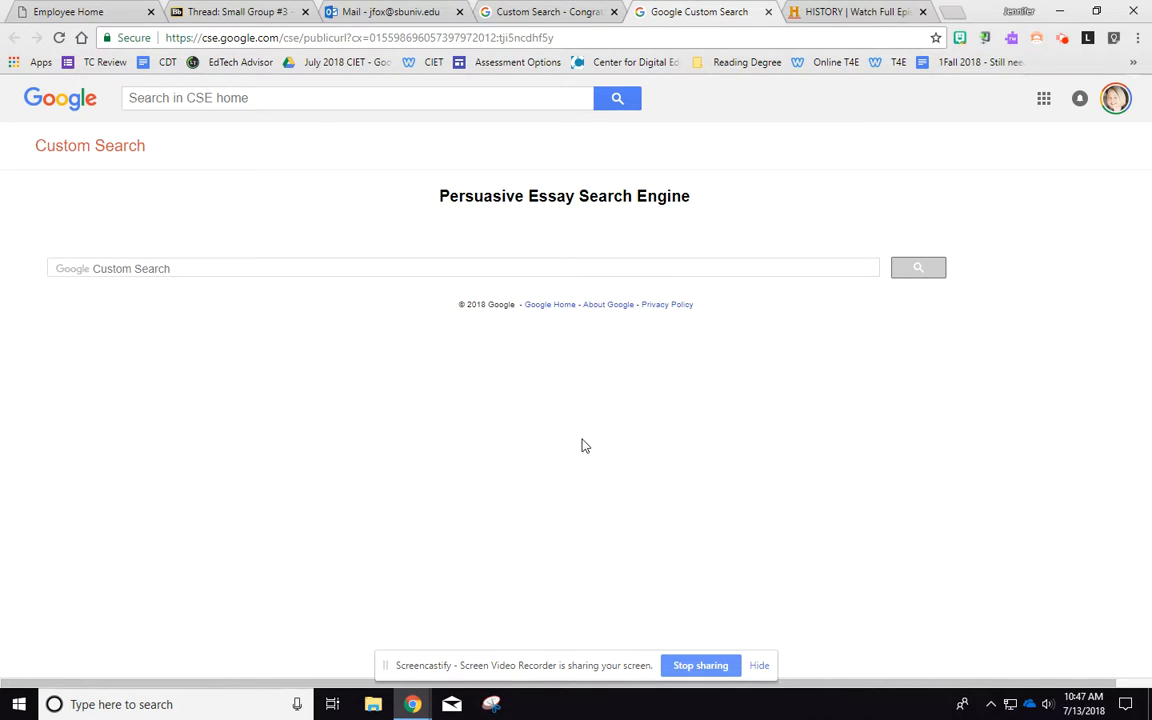
{"action": "left_click", "coordinate": [345, 38]}
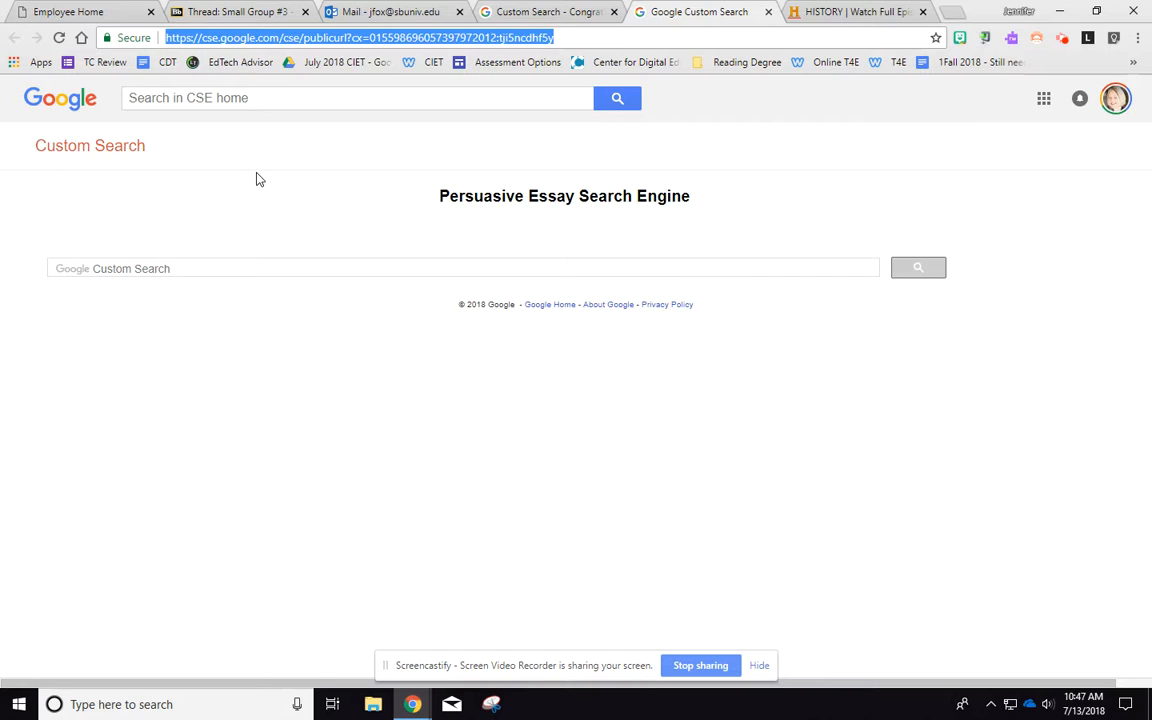
{"action": "left_click", "coordinate": [253, 268]}
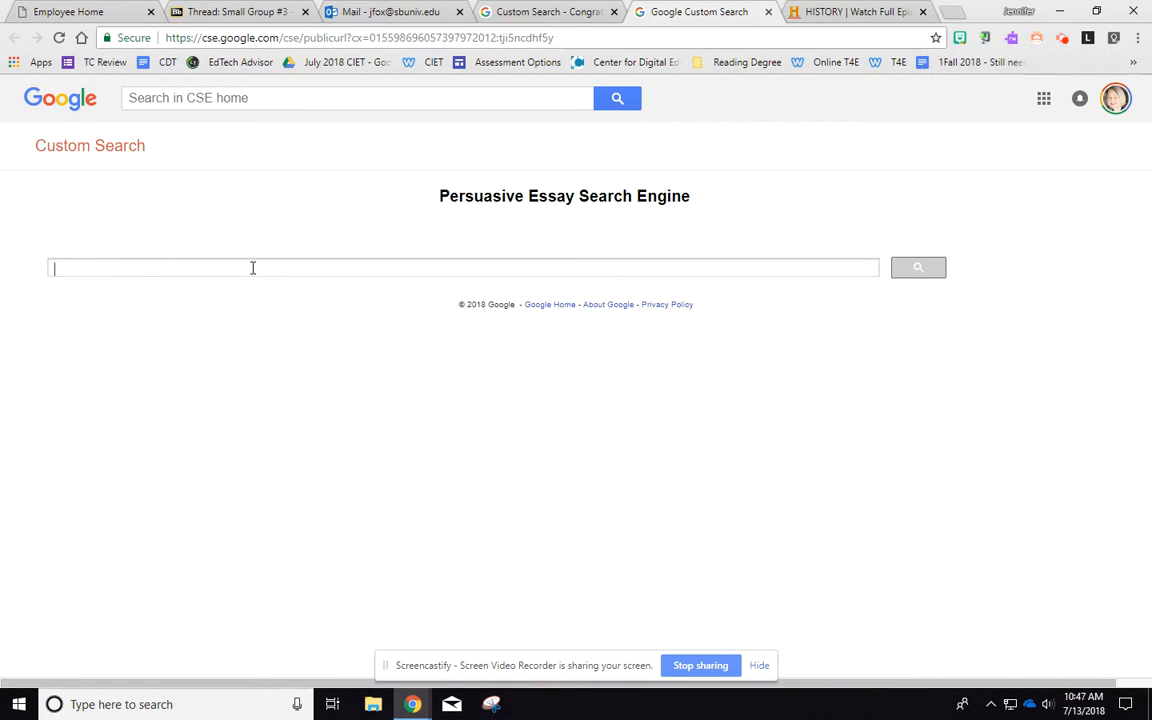
{"action": "type", "text": "Africa"}
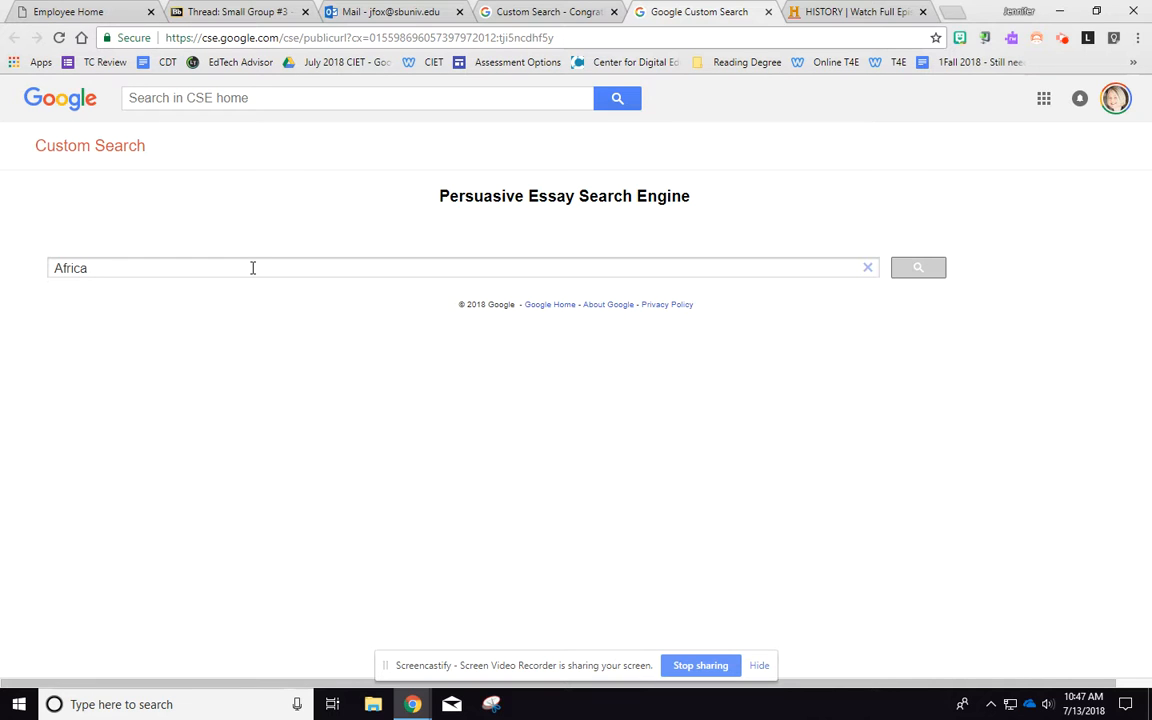
{"action": "key", "text": "Return"}
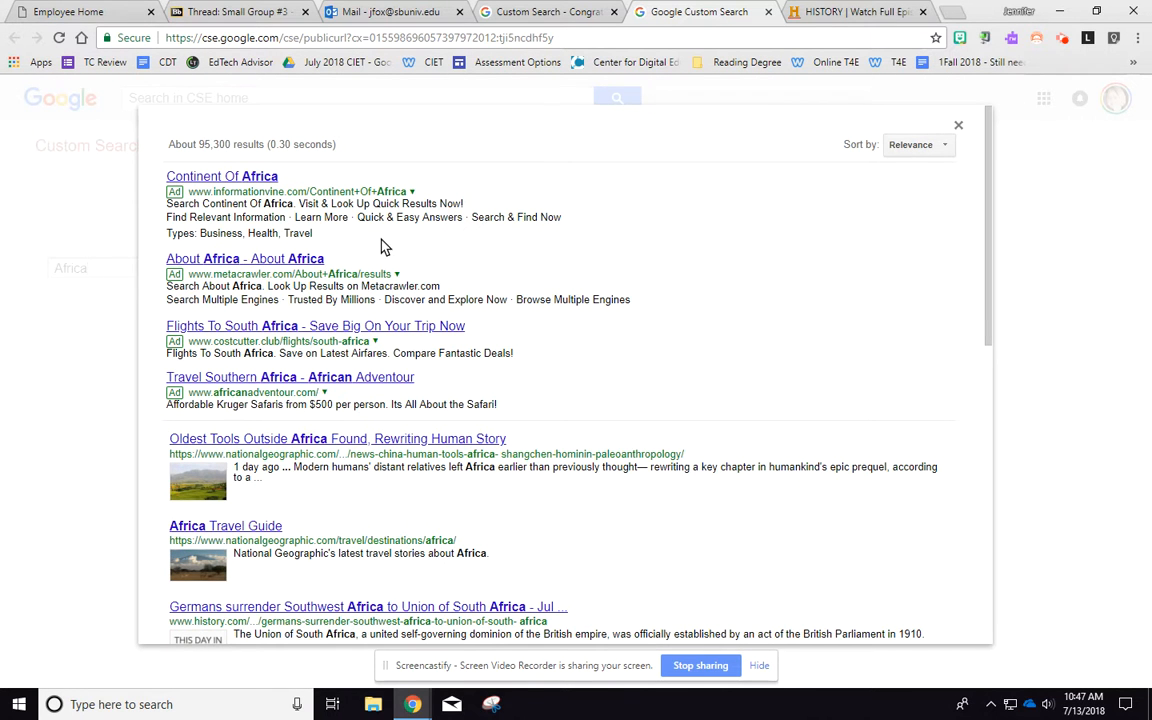
{"action": "scroll", "coordinate": [494, 350], "scroll_direction": "down", "scroll_amount": 3}
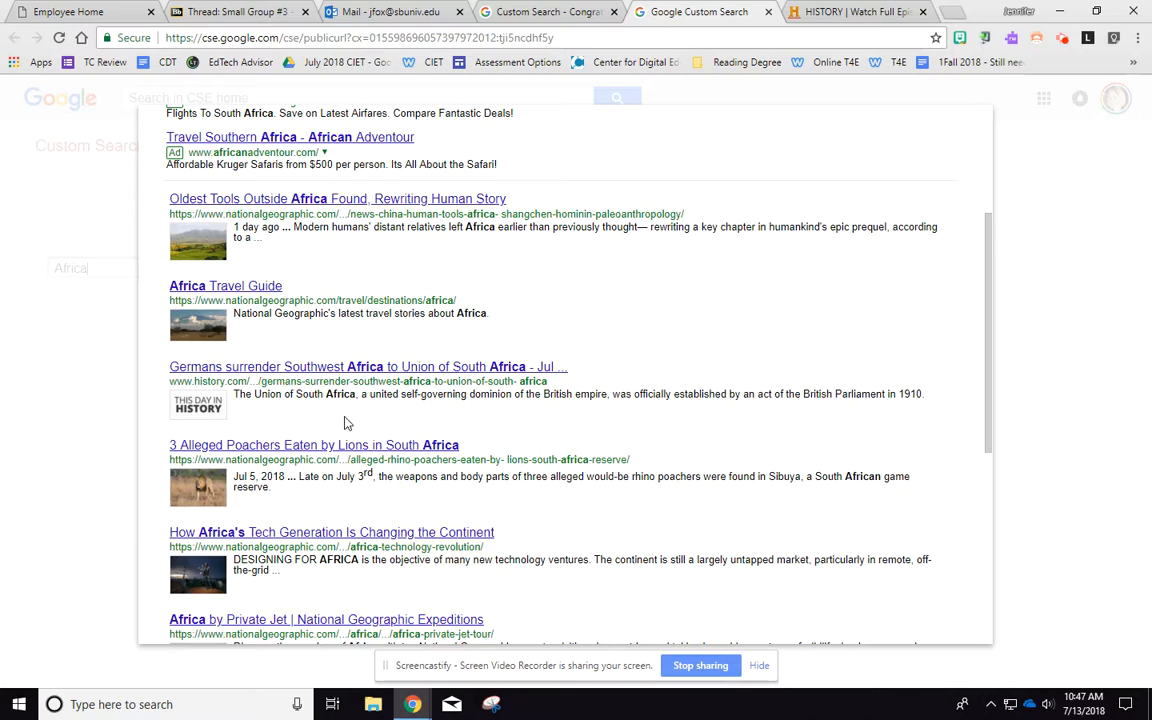
- Look through the remaining search results for "Africa" and close the results overlay
{"action": "scroll", "coordinate": [345, 419], "scroll_direction": "down", "scroll_amount": 5}
{"action": "scroll", "coordinate": [348, 418], "scroll_direction": "up", "scroll_amount": 10}
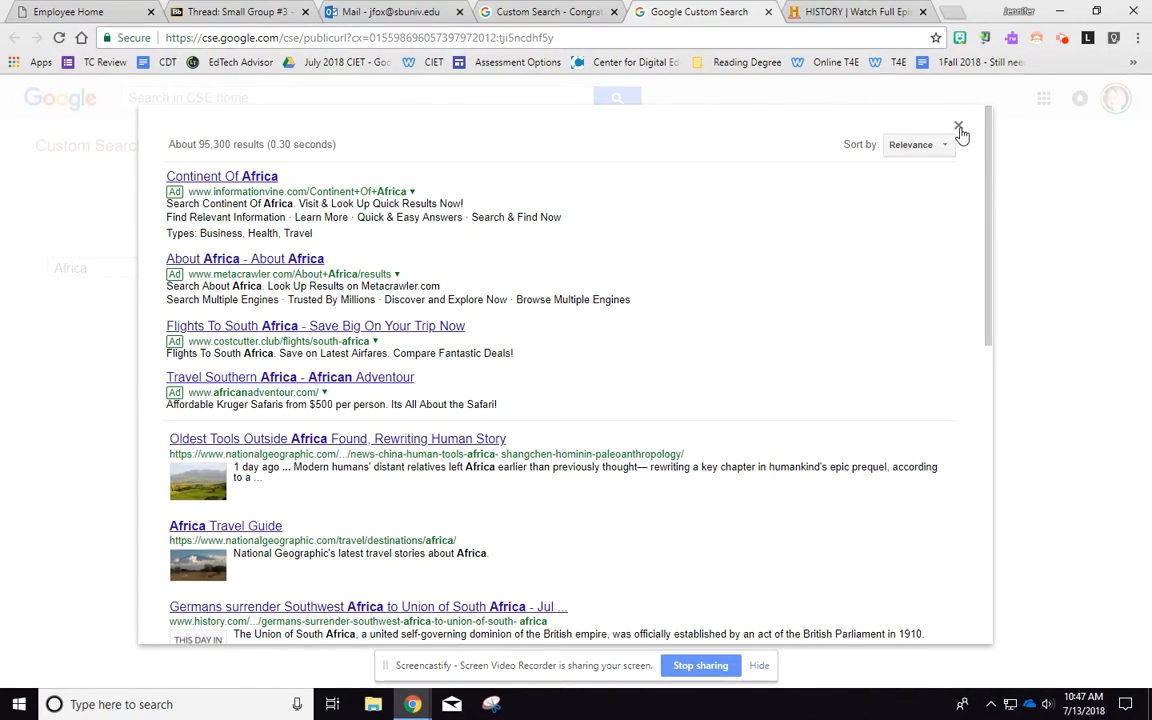
{"action": "left_click", "coordinate": [958, 127]}
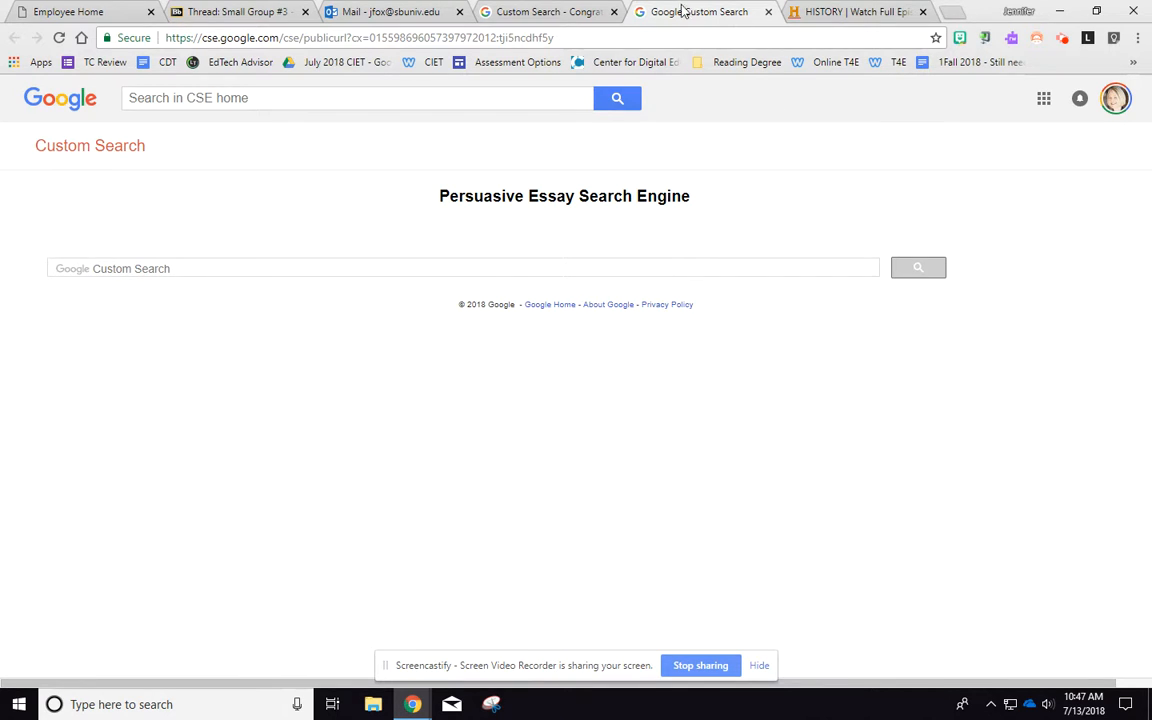
- Return to the creation confirmation page, open the search engine's control panel, and view its Advanced and Admin settings
{"action": "left_click", "coordinate": [527, 14]}
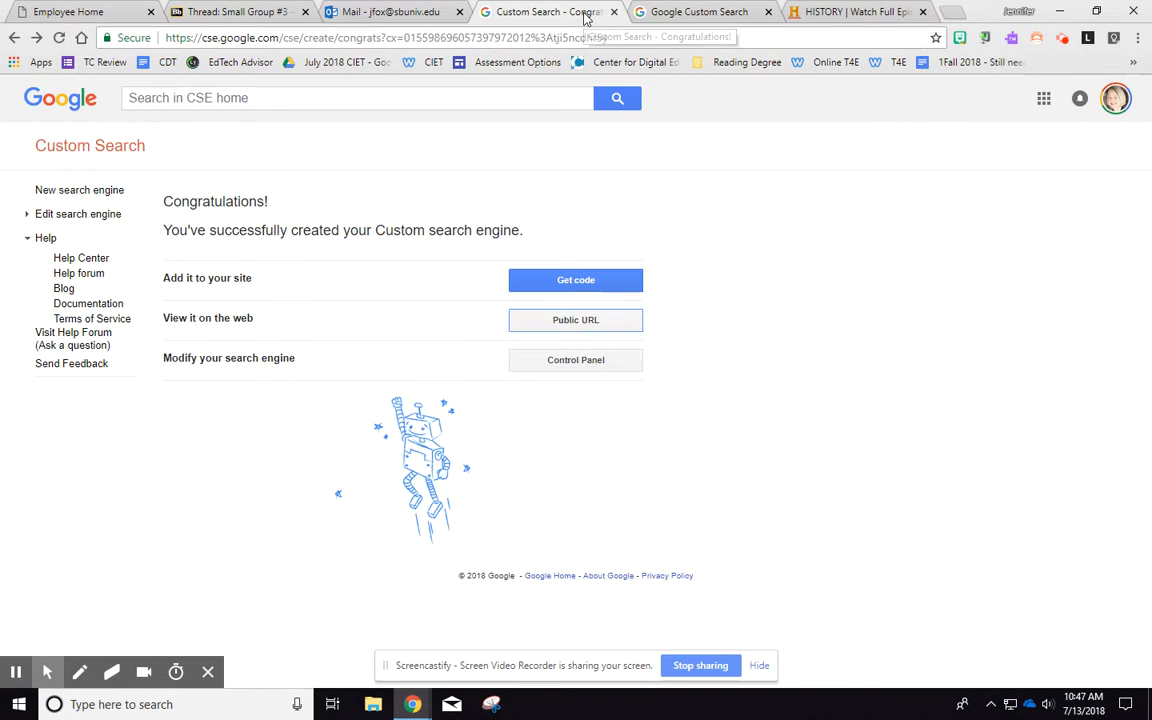
{"action": "left_click", "coordinate": [597, 364]}
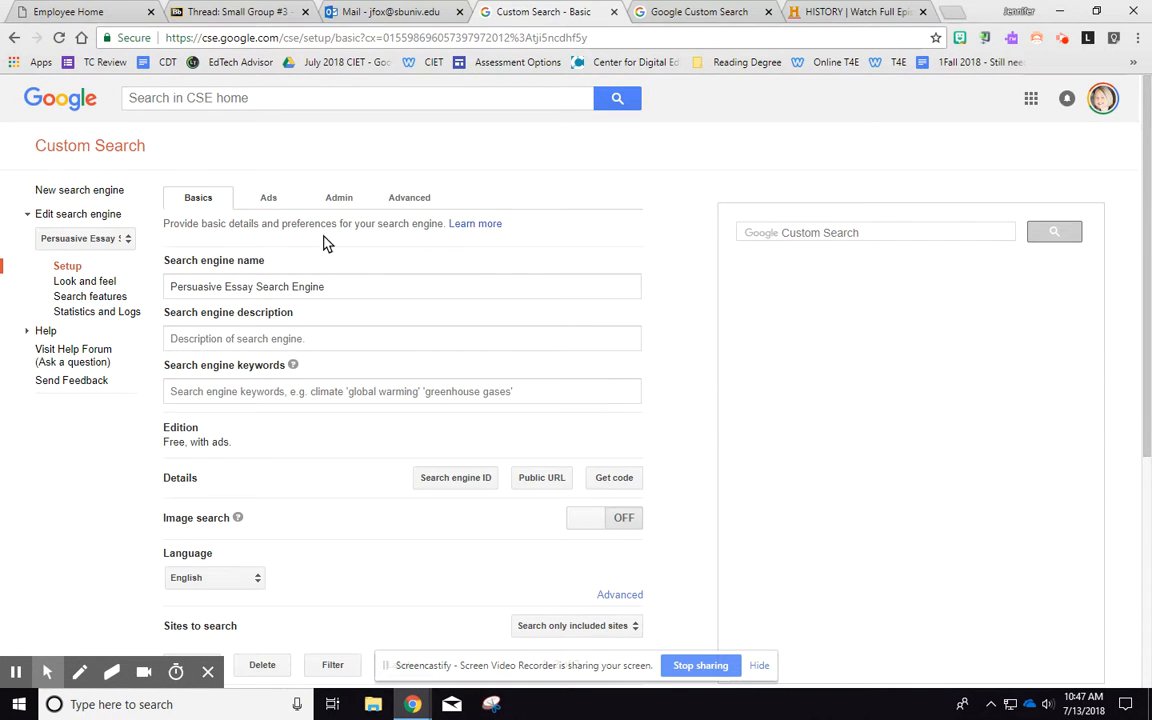
{"action": "left_click", "coordinate": [409, 198]}
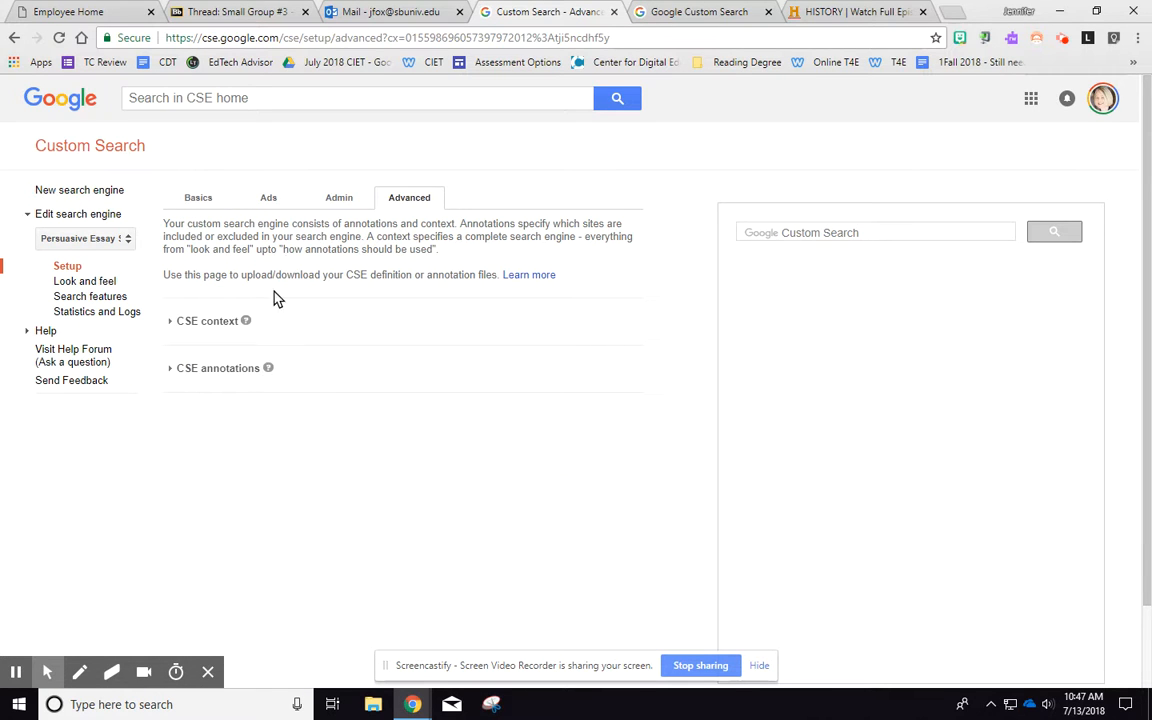
{"action": "left_click", "coordinate": [340, 199]}
- Review the search engine's basic settings, including the sites to search and the Schema.org restriction options
{"action": "left_click", "coordinate": [185, 199]}
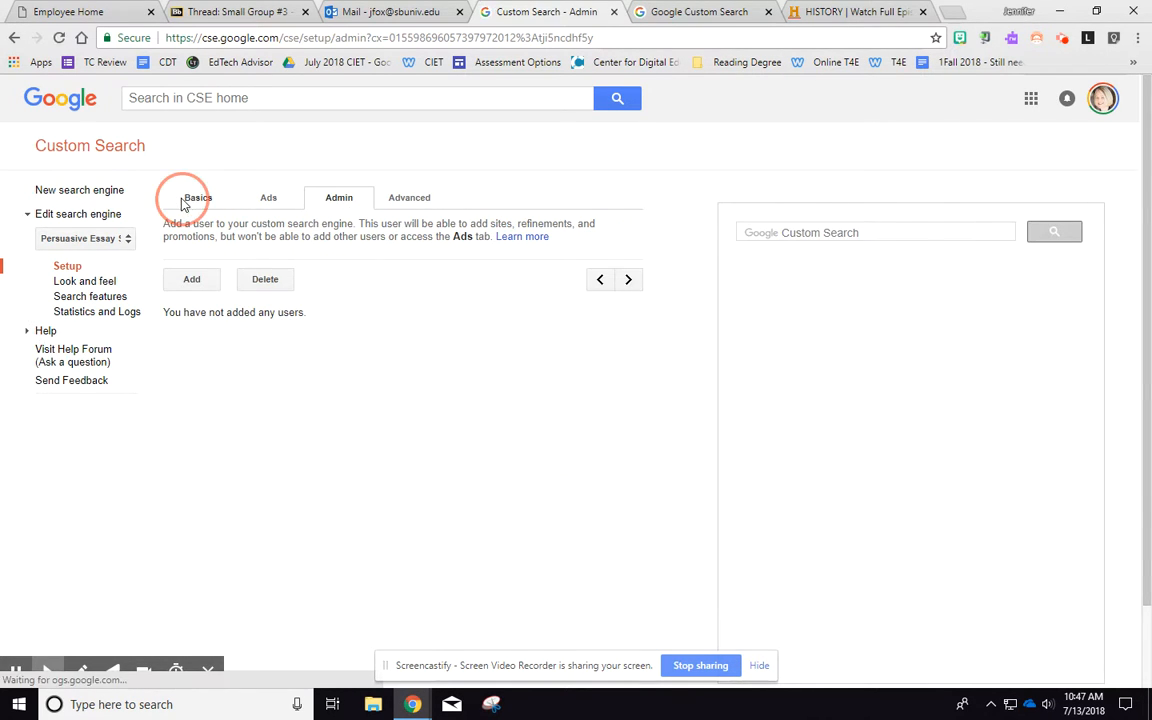
{"action": "scroll", "coordinate": [321, 365], "scroll_direction": "down", "scroll_amount": 1}
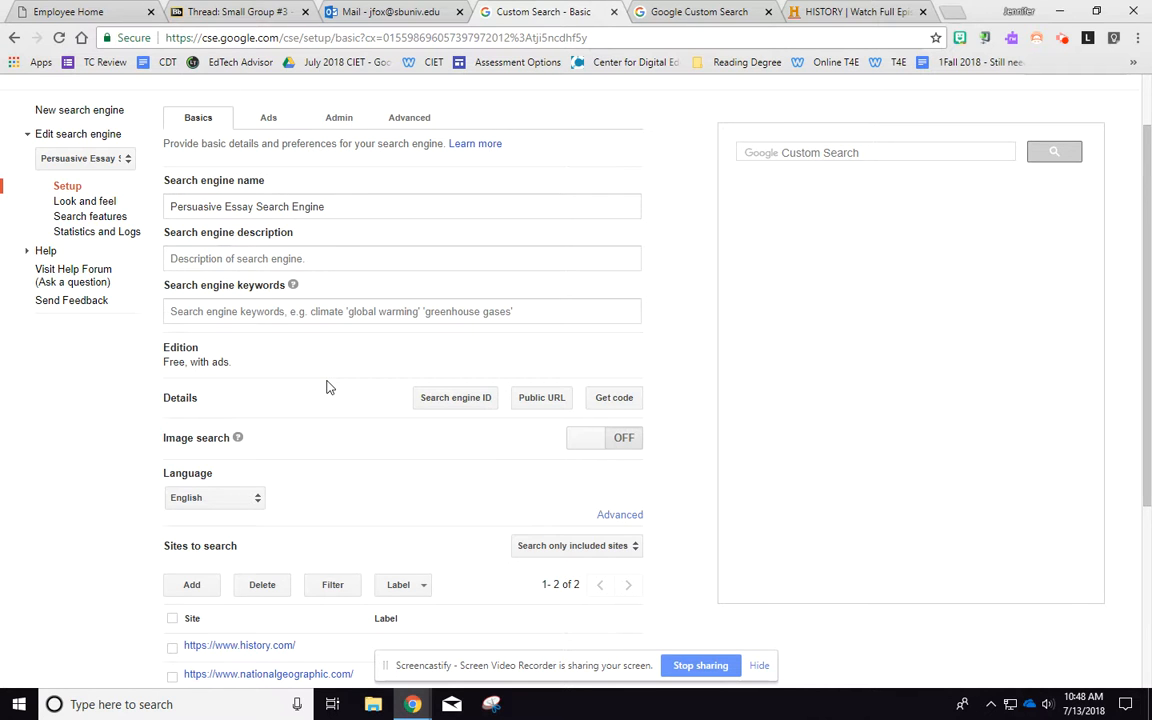
{"action": "scroll", "coordinate": [329, 401], "scroll_direction": "down", "scroll_amount": 3}
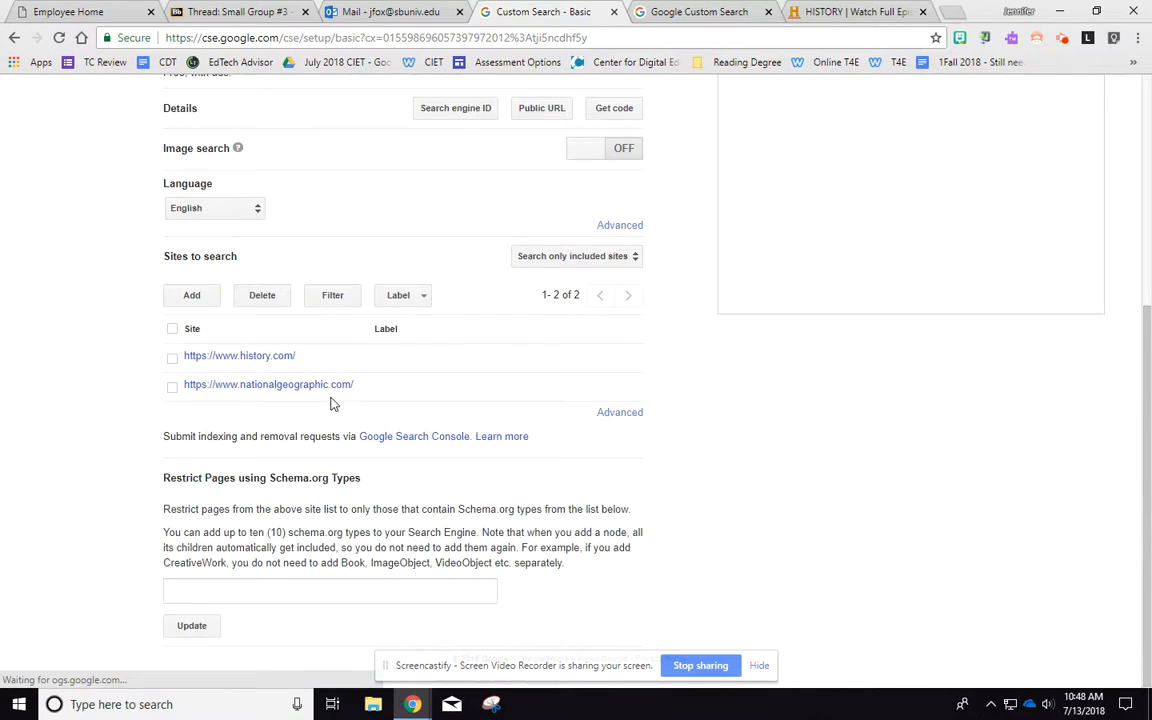
{"action": "scroll", "coordinate": [332, 404], "scroll_direction": "up", "scroll_amount": 5}
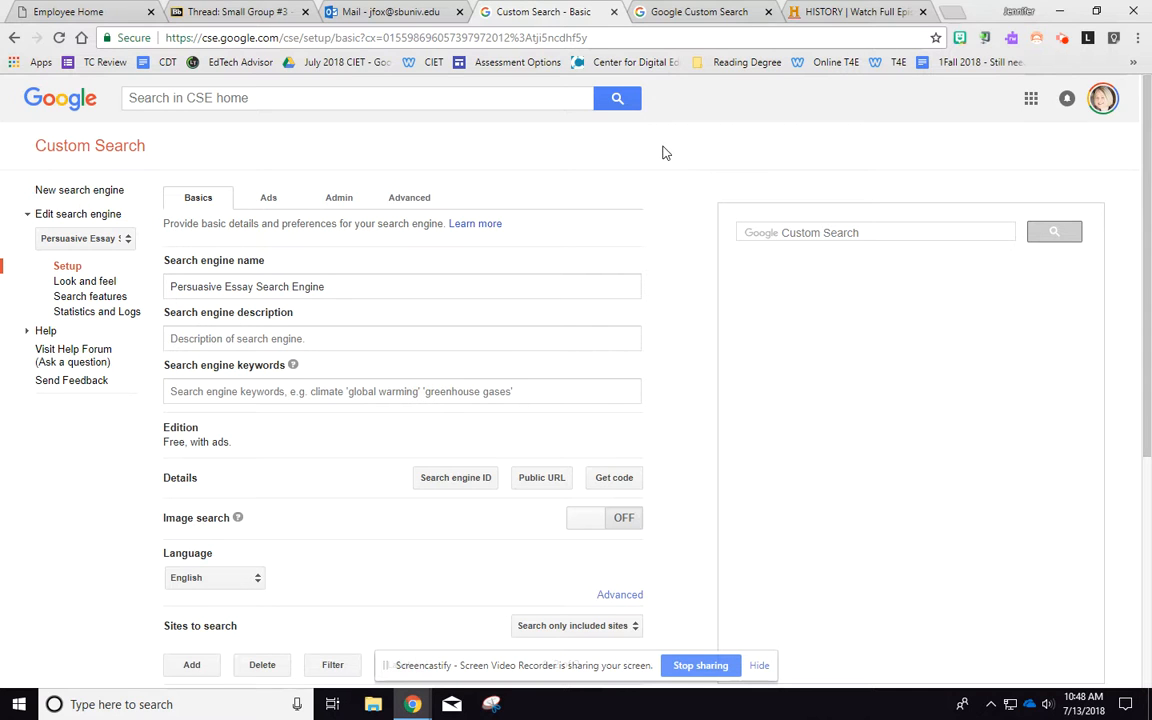
{"action": "left_click", "coordinate": [1063, 39]}
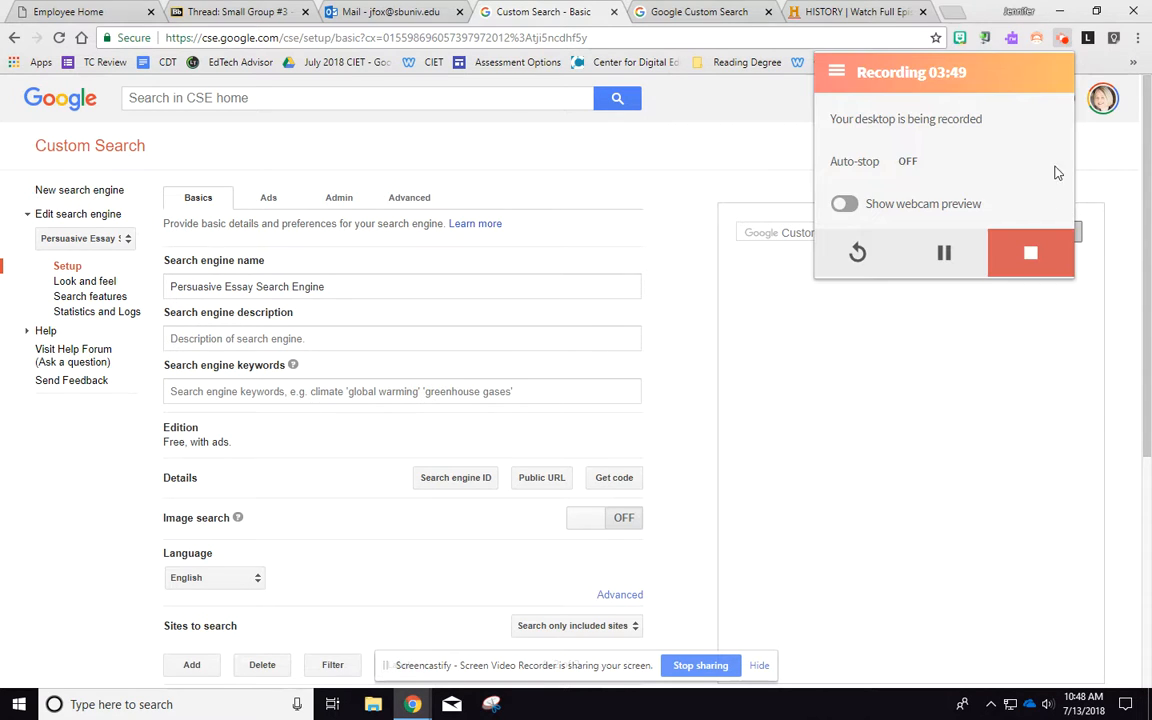